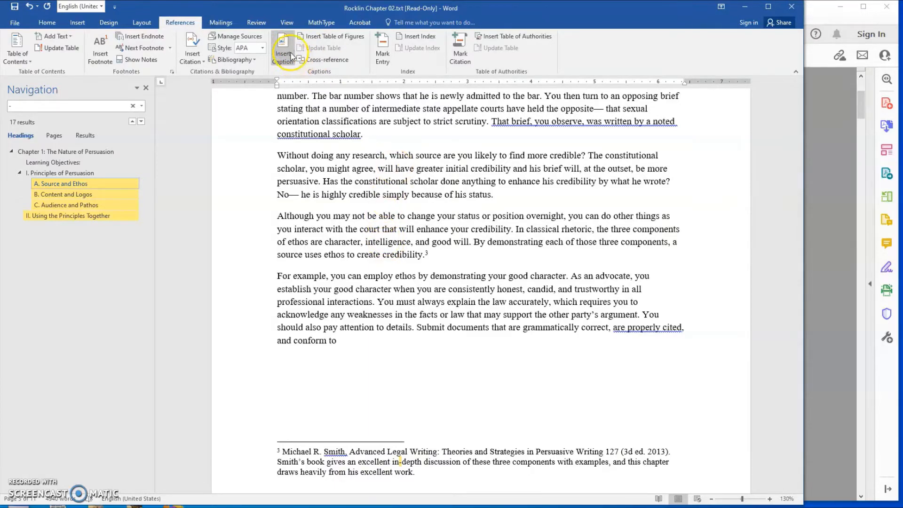
Return to the start of the chapter to examine its title, learning objectives and page number
mouse_move(307, 11)
mouse_down()
mouse_move(314, 17)
mouse_move(308, 11)
mouse_up()
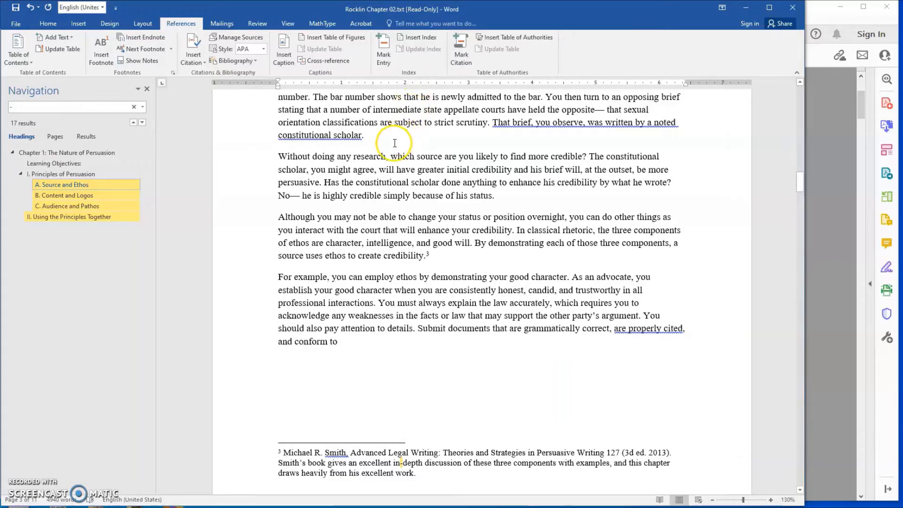
scroll(412, 176, up, 15)
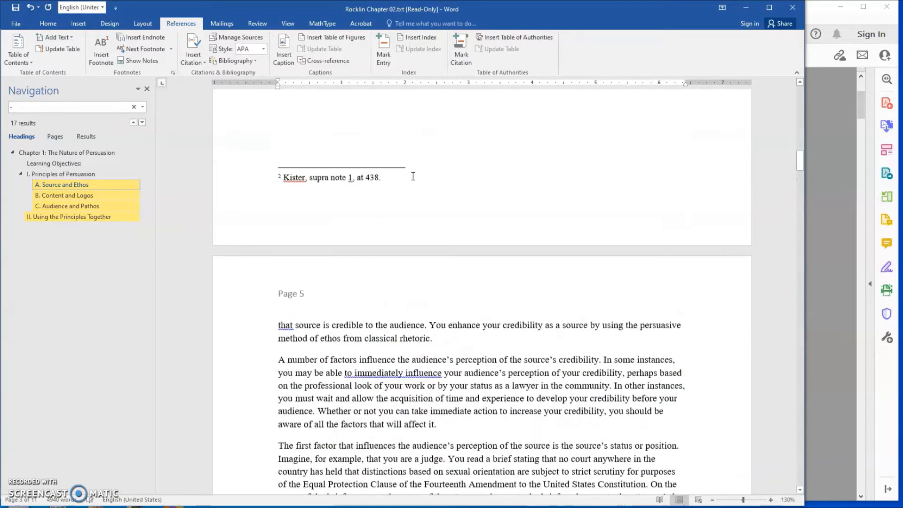
scroll(413, 176, up, 15)
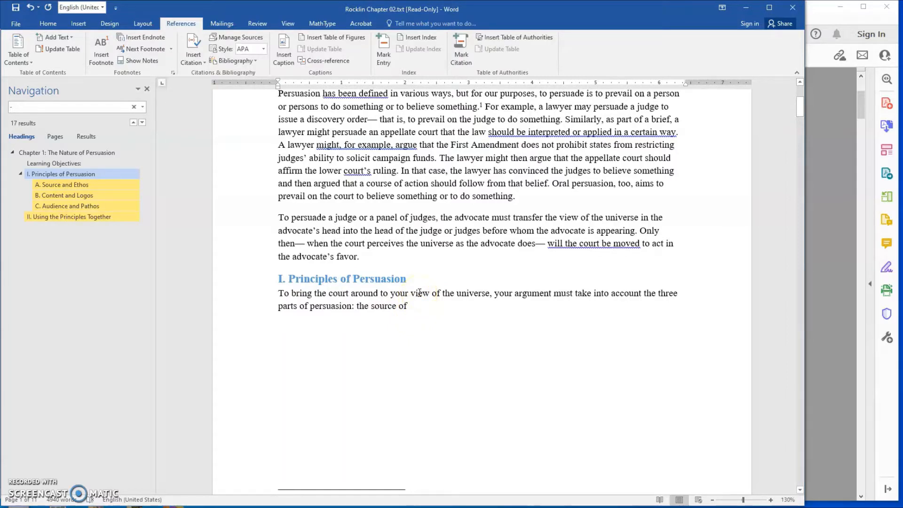
scroll(502, 230, up, 5)
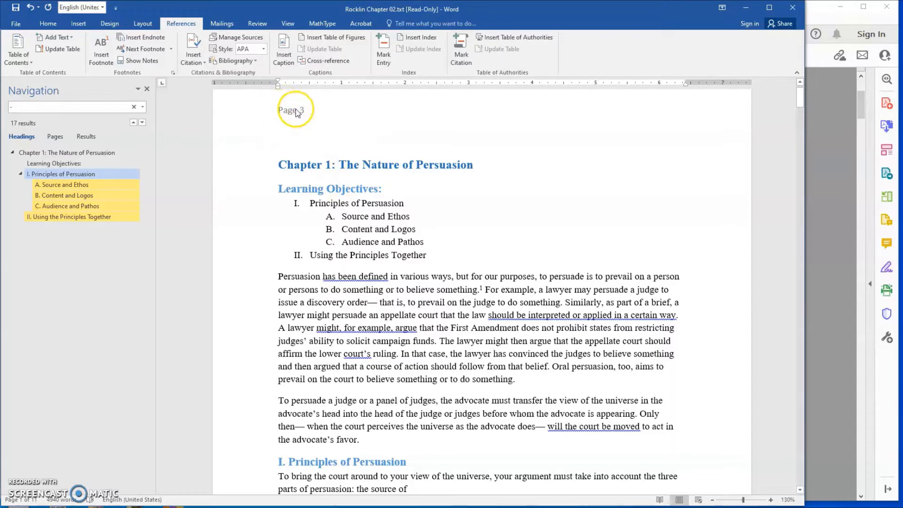
Review pages 3 to 5 of the chapter, examining the section headings, page numbers and the footnotes at the page ends
scroll(354, 212, down, 8)
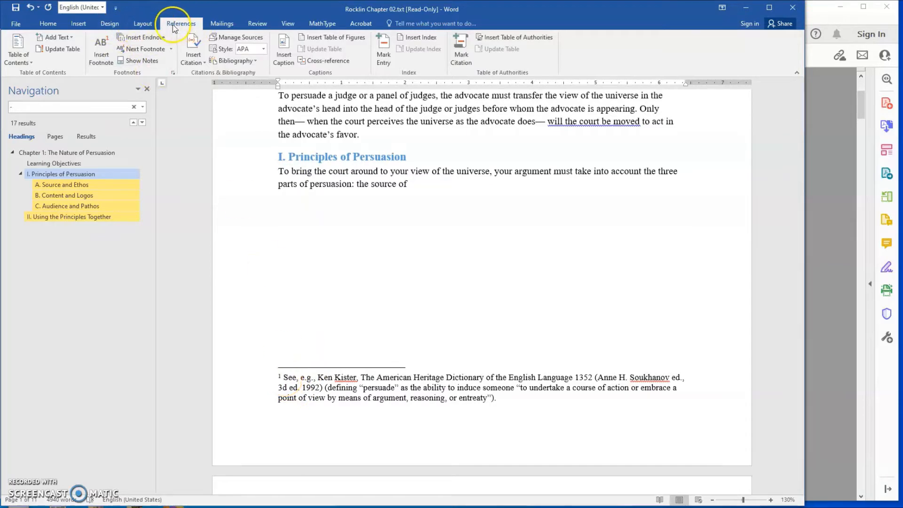
scroll(388, 328, down, 3)
scroll(388, 328, down, 3)
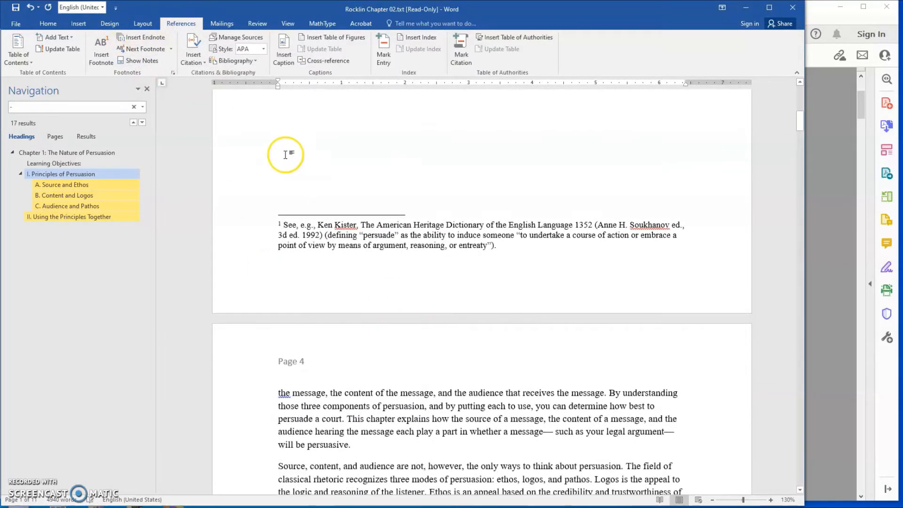
scroll(322, 284, down, 9)
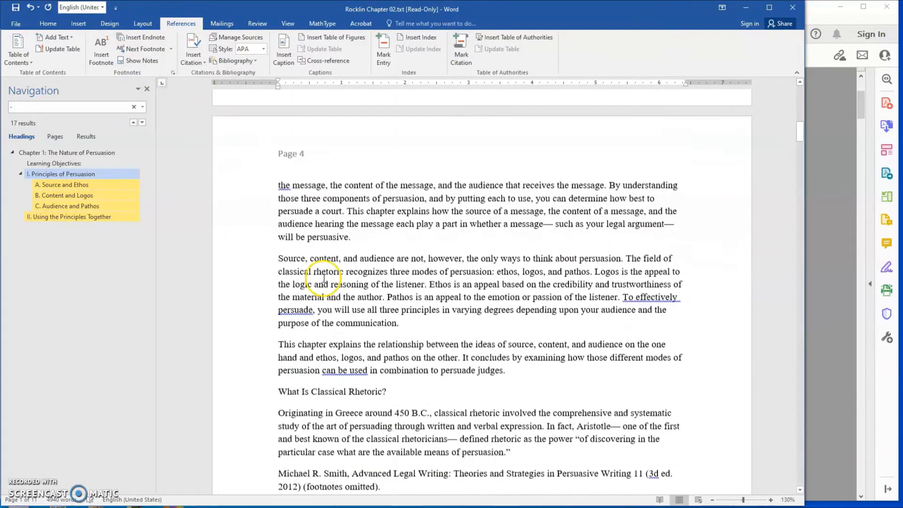
scroll(321, 262, down, 10)
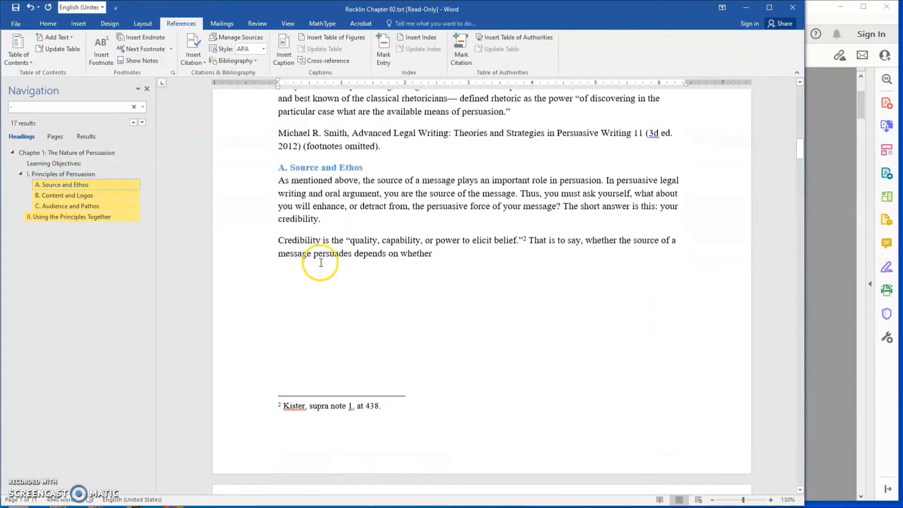
scroll(404, 282, down, 3)
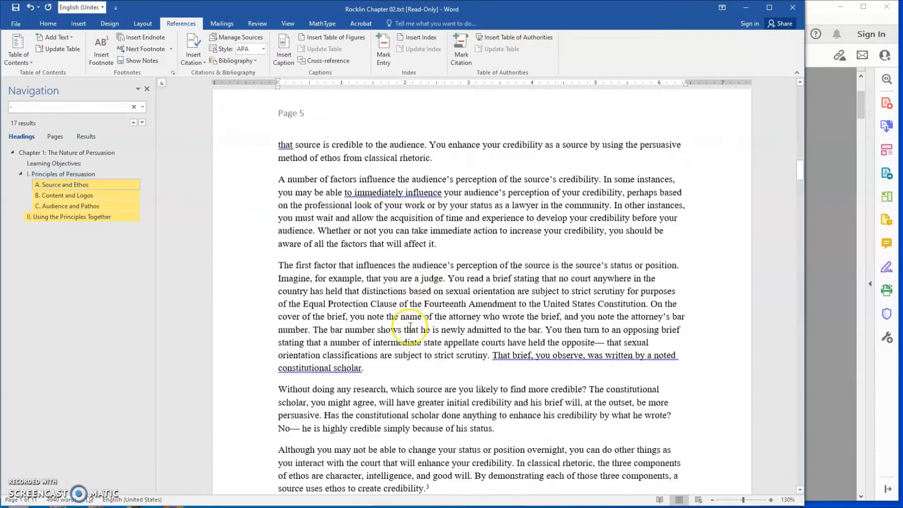
scroll(386, 274, up, 2)
scroll(386, 274, up, 9)
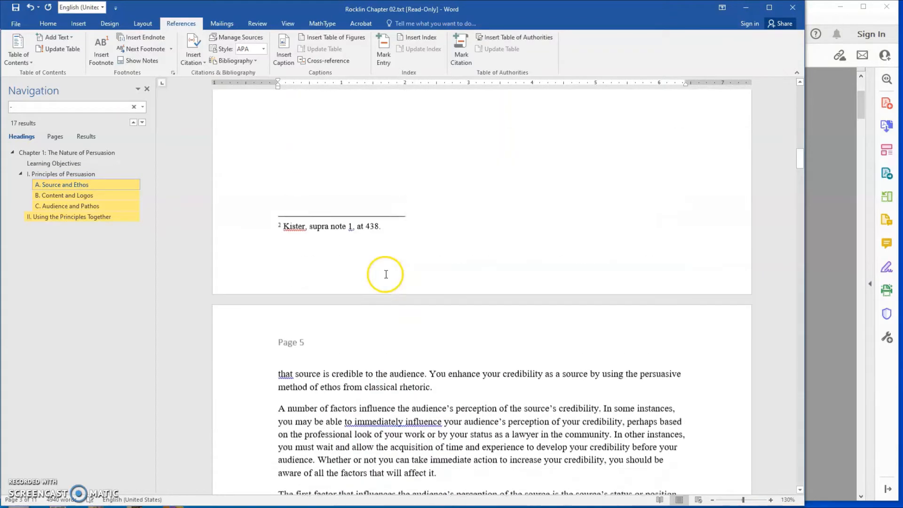
Clear the hyphen search from the document navigation so its matches are no longer highlighted
scroll(383, 268, down, 3)
scroll(383, 259, down, 4)
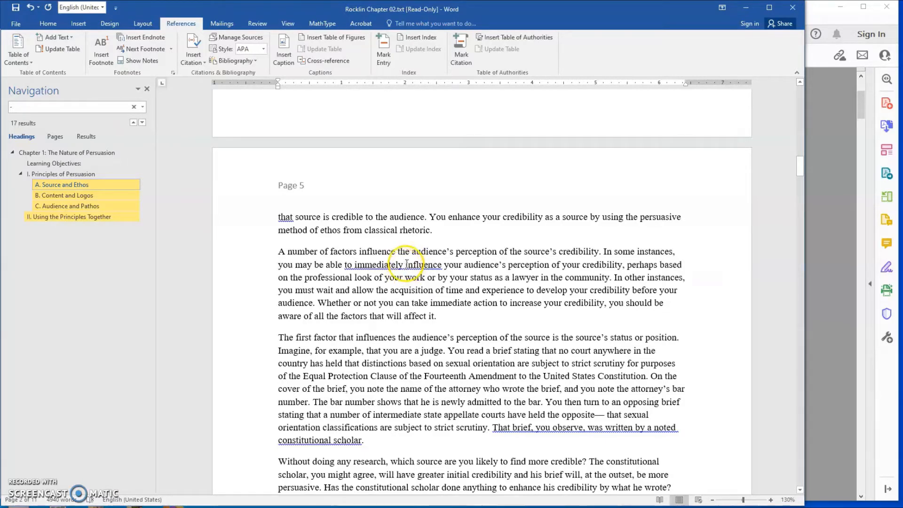
scroll(414, 296, down, 2)
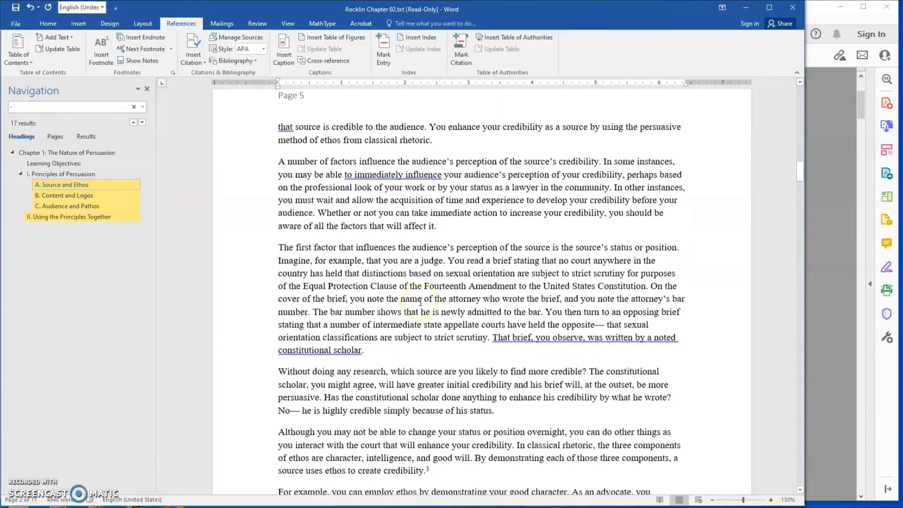
scroll(423, 292, down, 1)
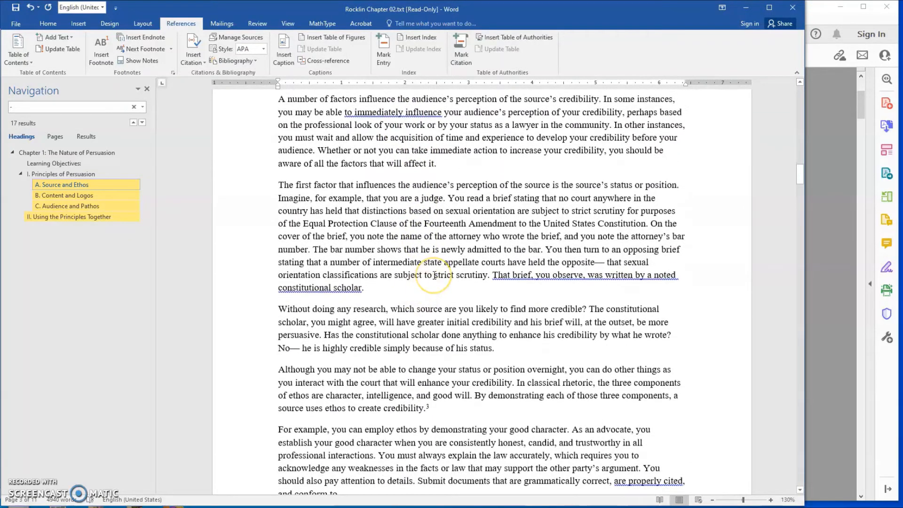
scroll(434, 275, down, 2)
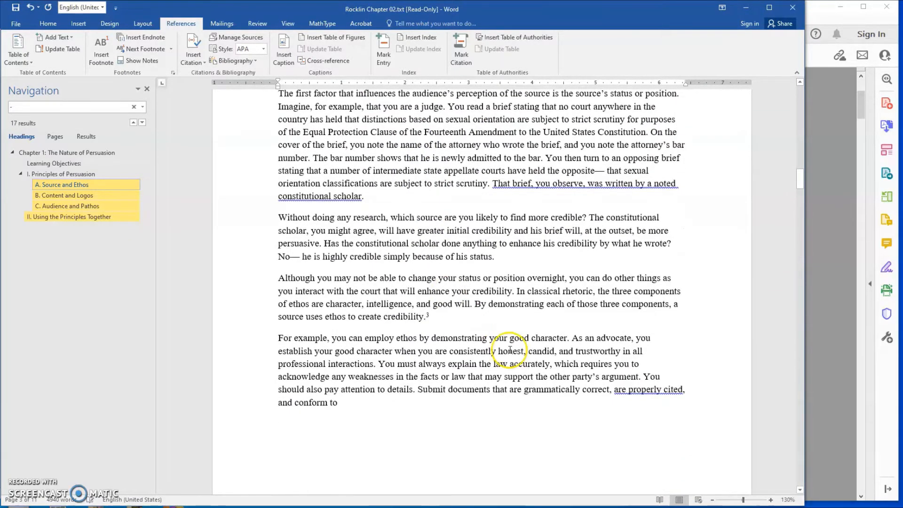
scroll(510, 351, down, 2)
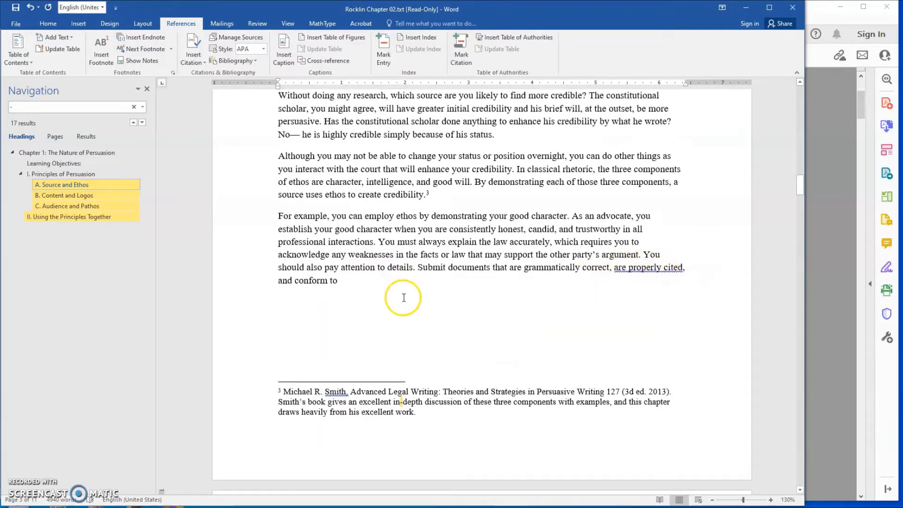
scroll(369, 309, down, 2)
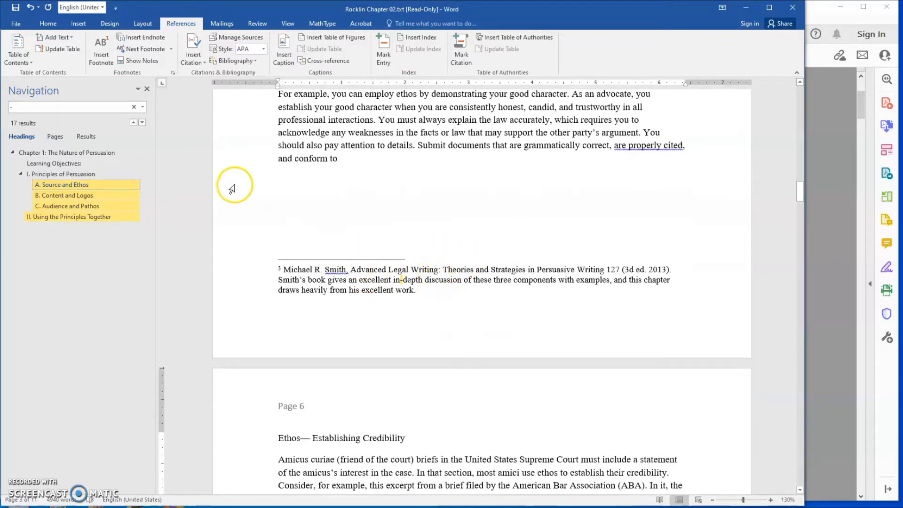
click(135, 107)
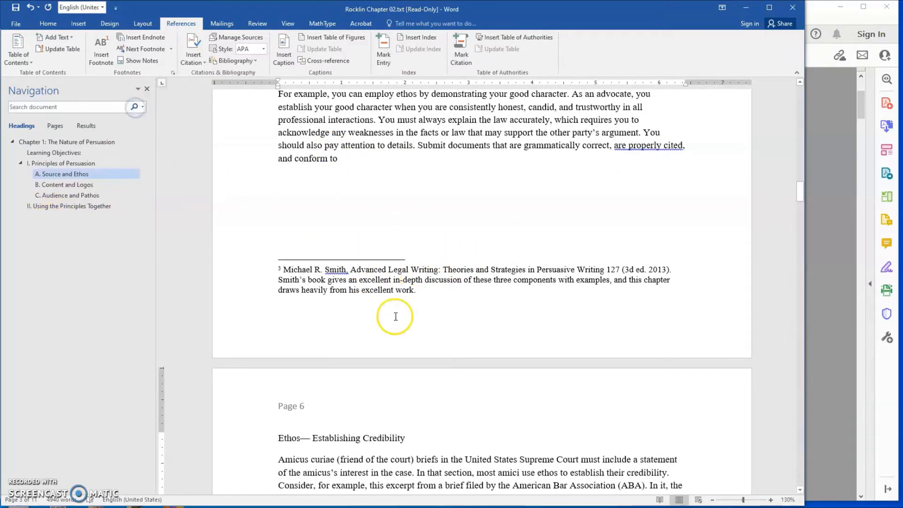
Examine the "Ethos— Establishing Credibility" sidebar on page 6, marking the passage from "Since its founding in 1878" through the amicus brief citation
scroll(431, 315, down, 2)
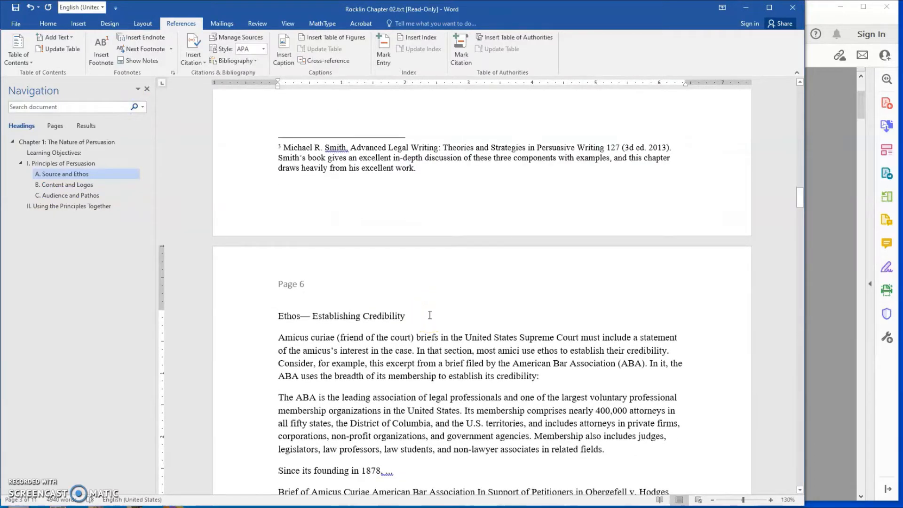
scroll(439, 285, down, 4)
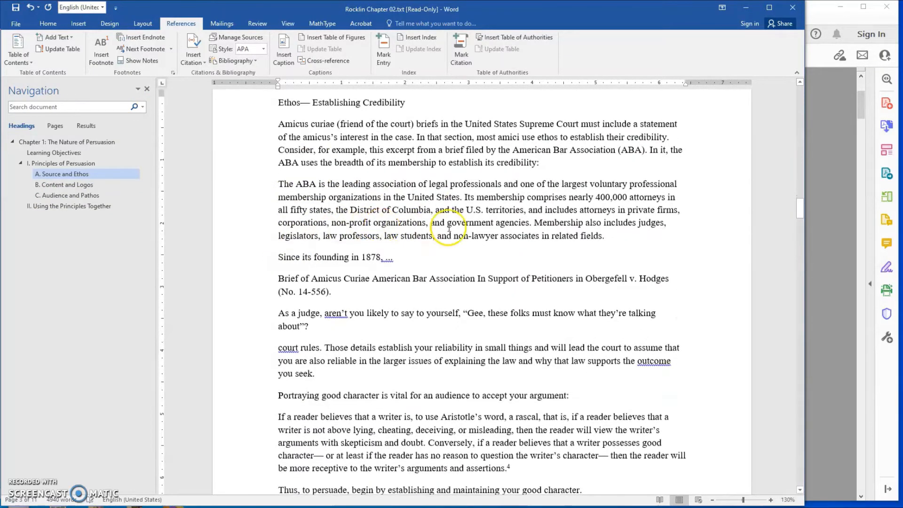
scroll(448, 228, down, 2)
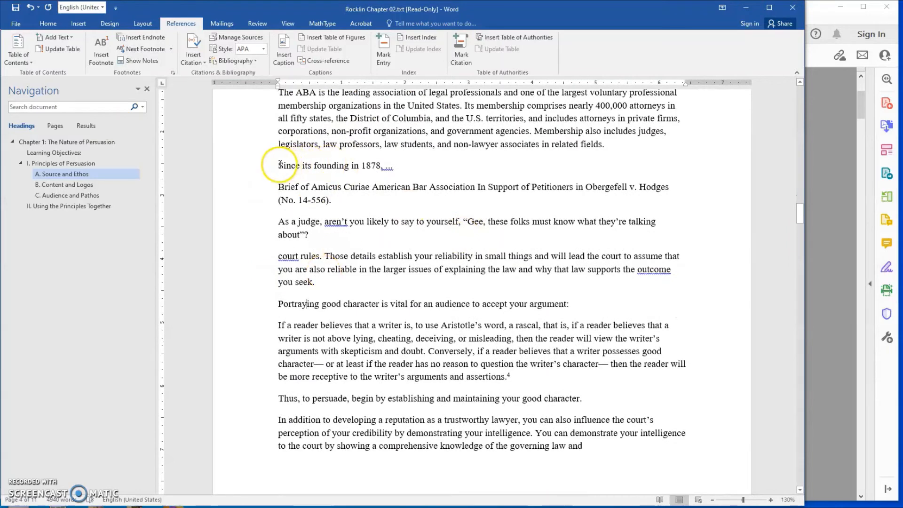
drag(280, 164, 426, 204)
click(484, 264)
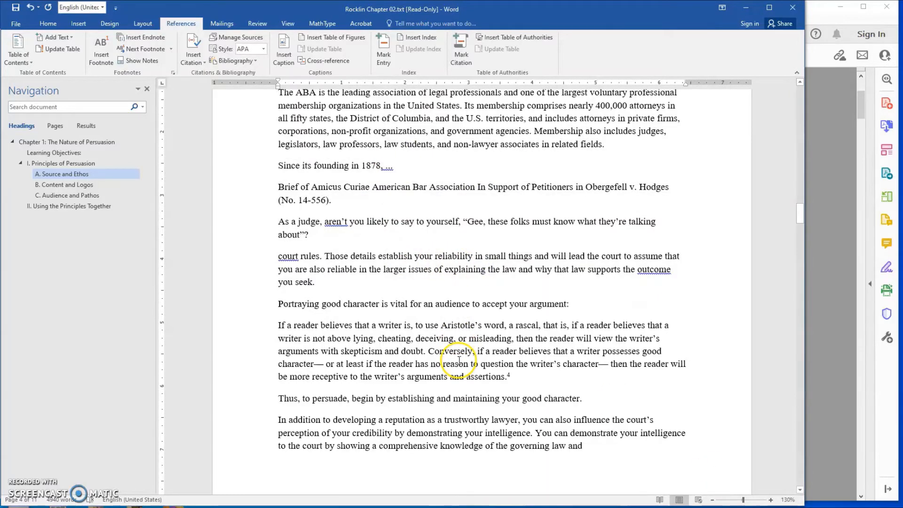
Select the sidebar text on page 7, starting at the title "The Pitfalls of Being Perceived as a 'Rascal'"
scroll(348, 219, down, 6)
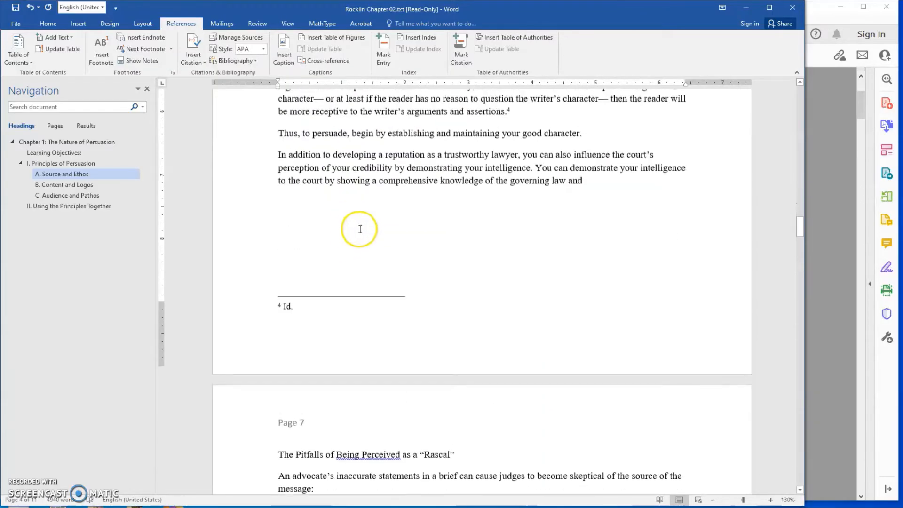
scroll(360, 229, down, 5)
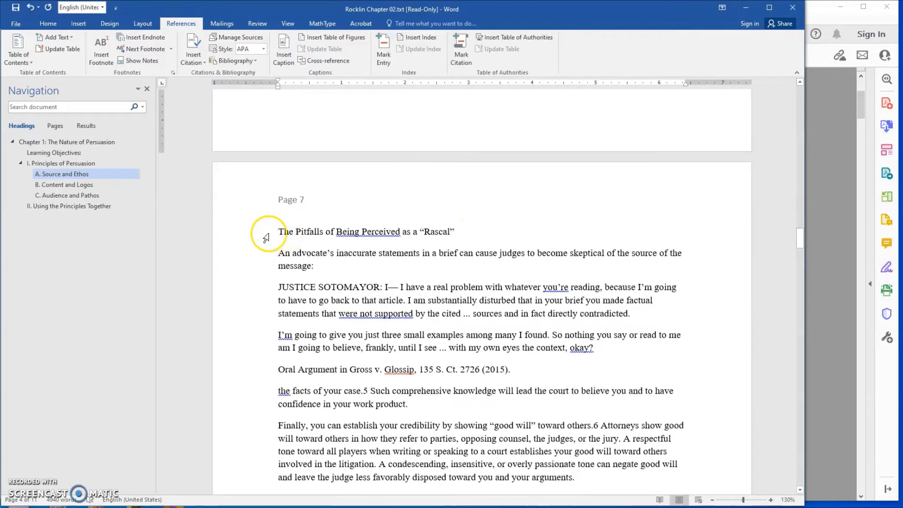
drag(266, 239, 329, 335)
Under "B. Content and Logos", point out the split word "mes-" and "sage", and select the stray page header "THE NATURE OF PERSUASION"
scroll(465, 299, down, 3)
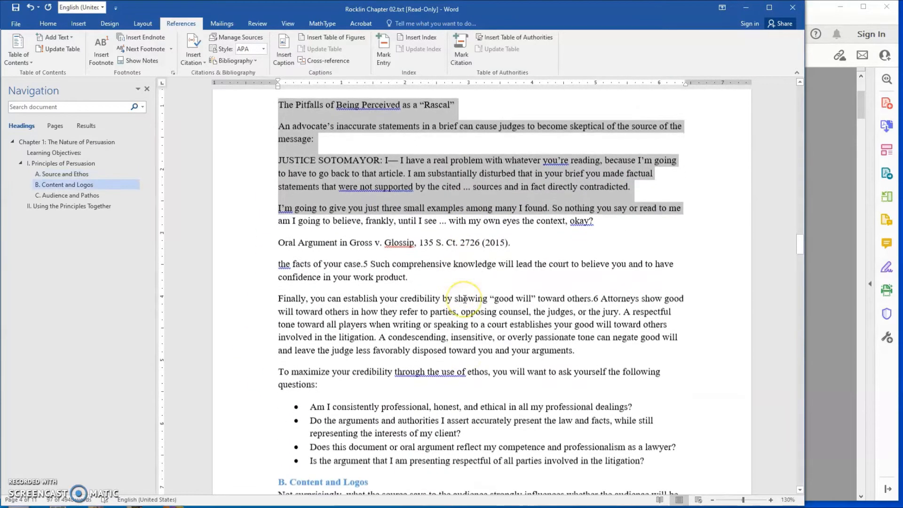
scroll(465, 299, down, 3)
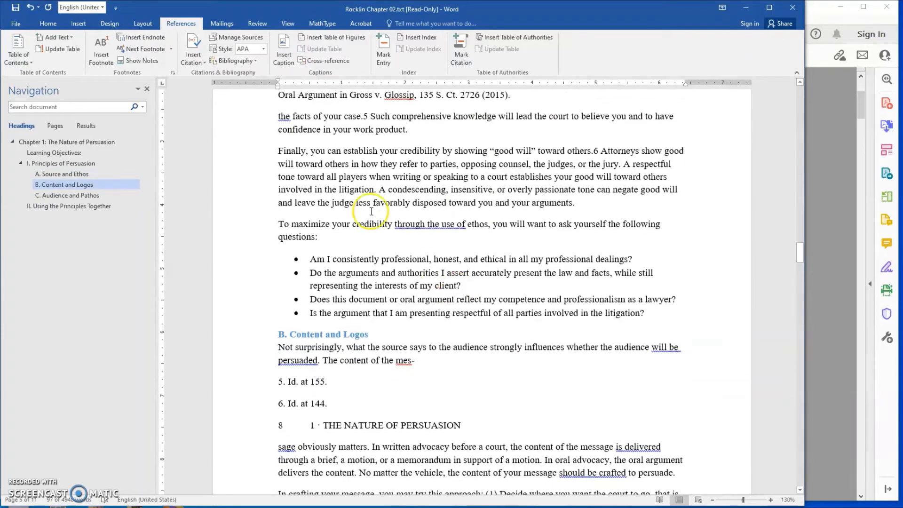
double_click(400, 361)
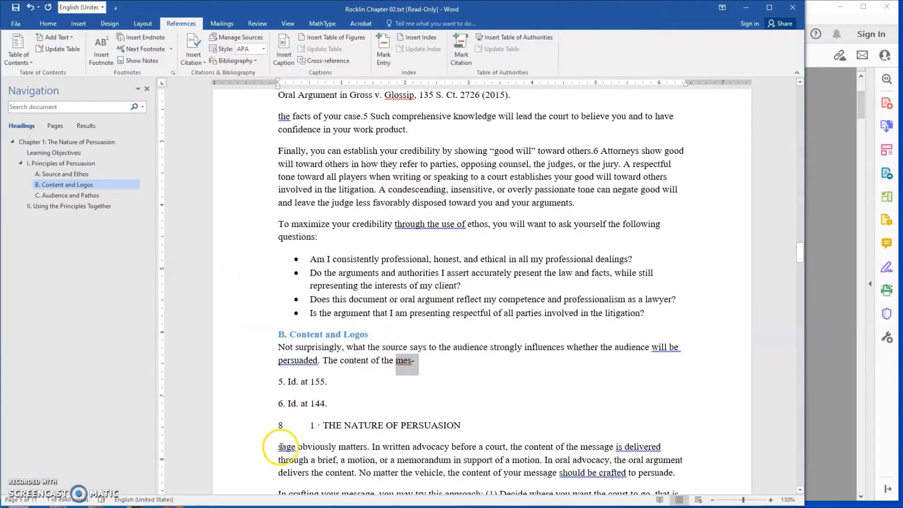
drag(280, 447, 367, 448)
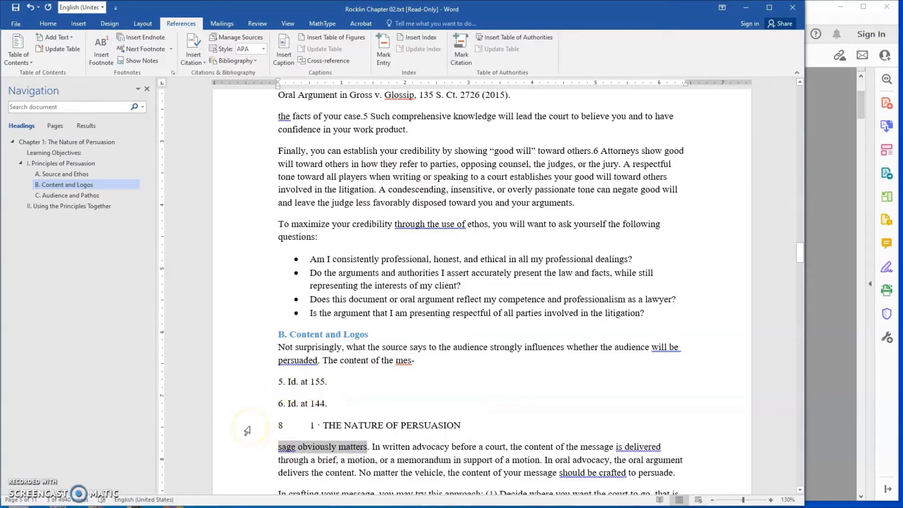
click(247, 431)
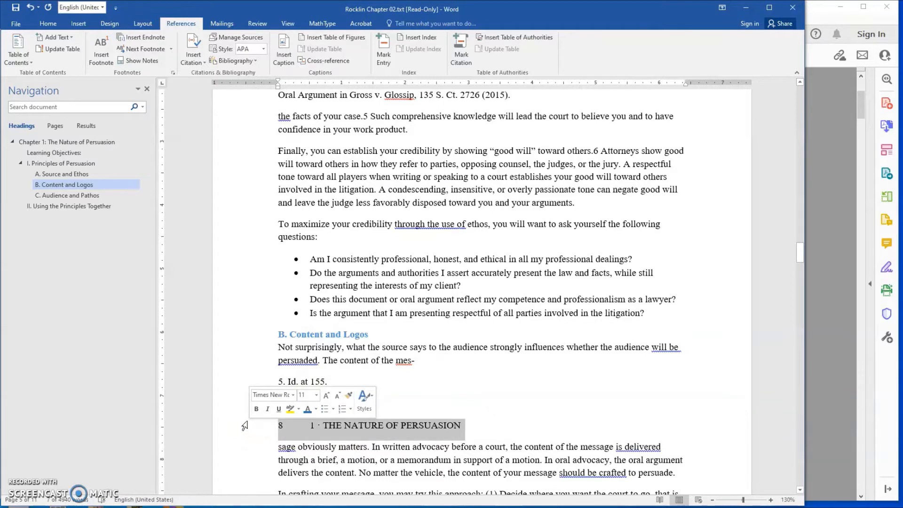
click(429, 412)
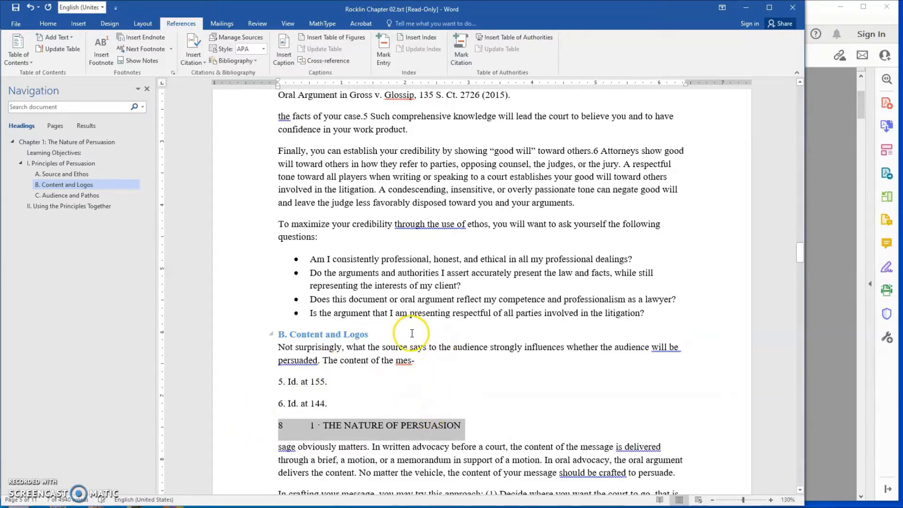
On page 7, select "the facts" where the body text resumes after the sidebar, and place the cursor after the Oral Argument citation
scroll(439, 346, down, 3)
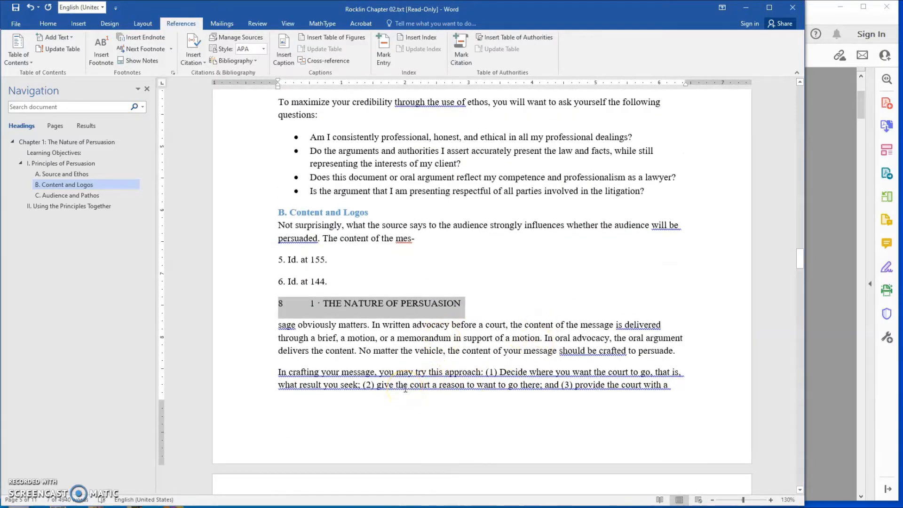
scroll(413, 380, down, 5)
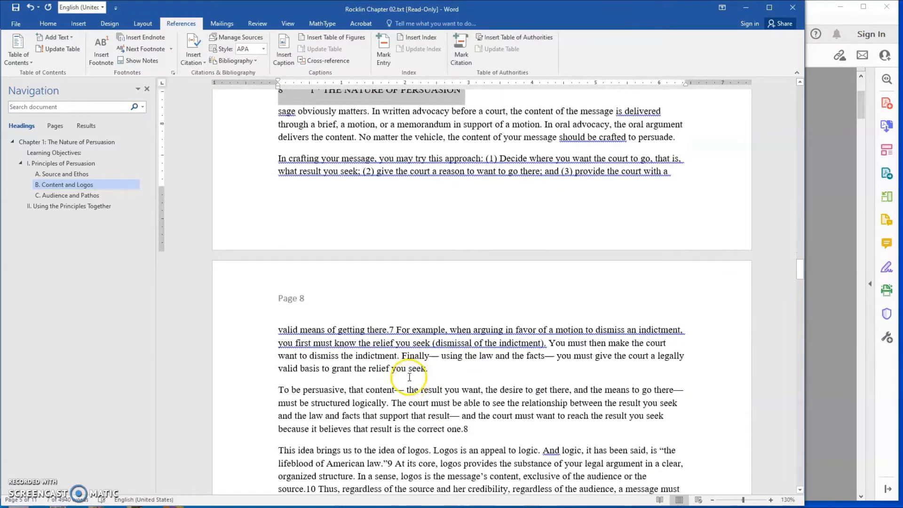
scroll(399, 357, up, 6)
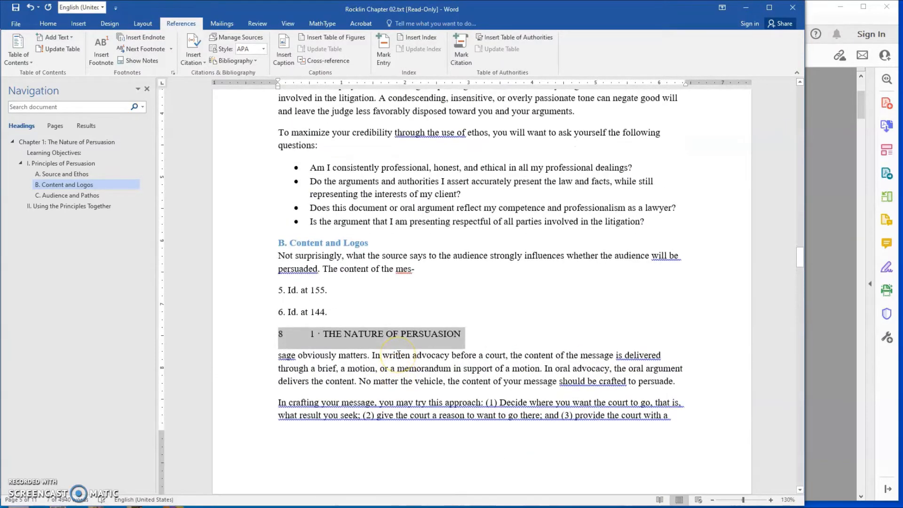
scroll(470, 357, up, 6)
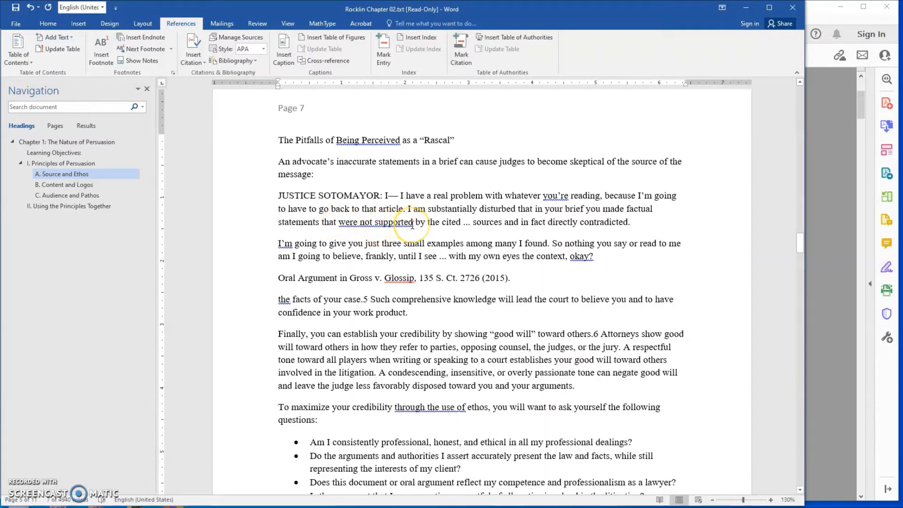
scroll(353, 226, up, 1)
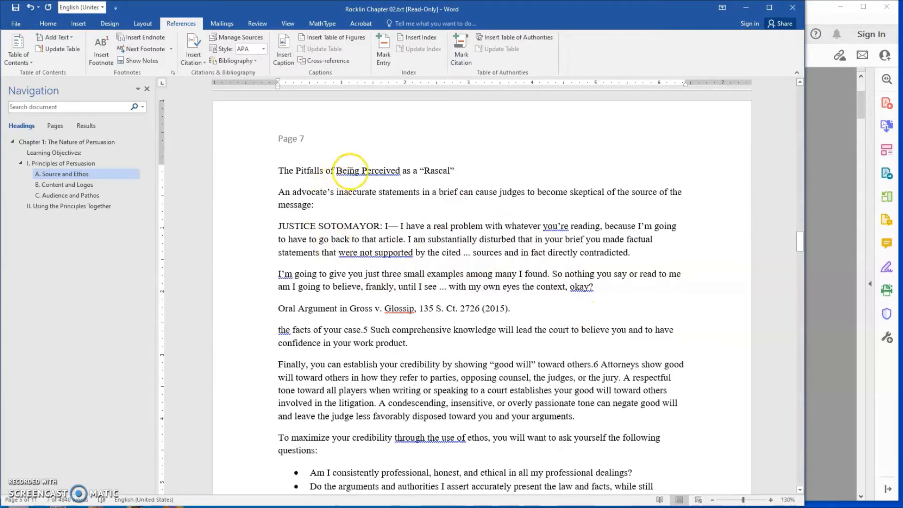
click(277, 331)
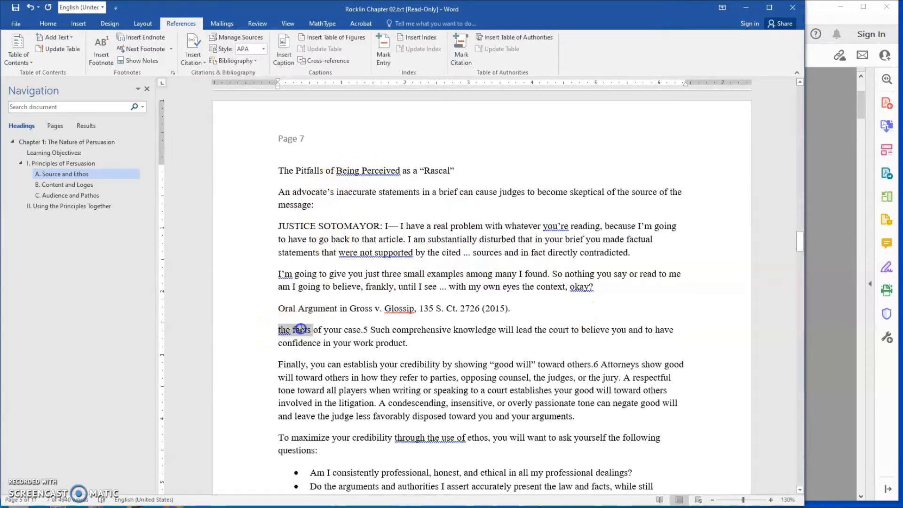
click(279, 333)
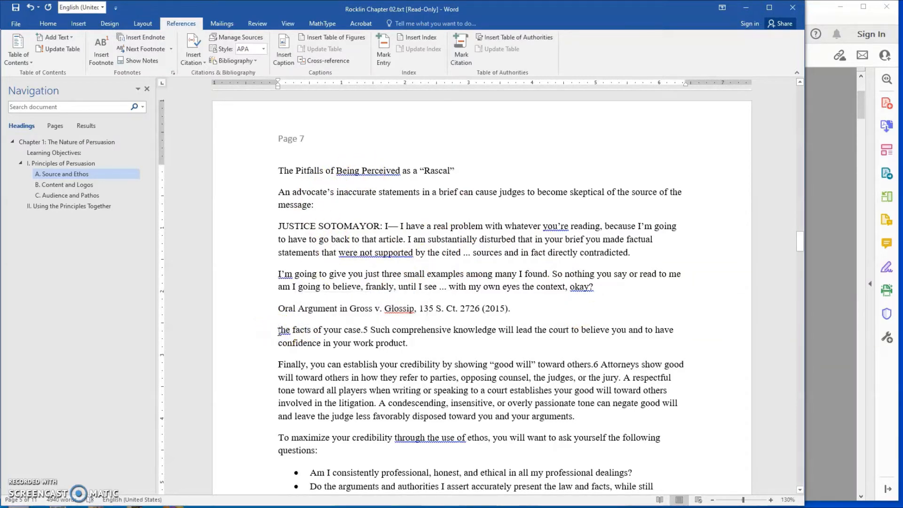
drag(304, 327, 312, 329)
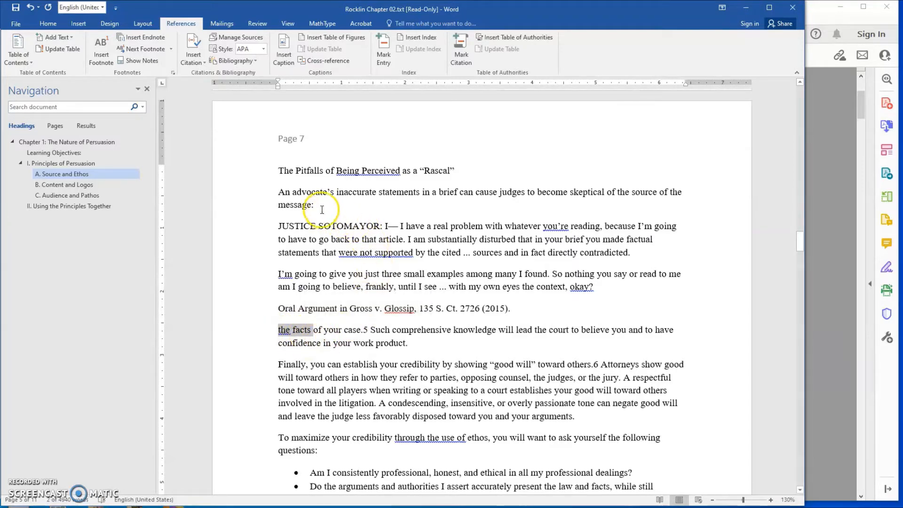
click(501, 310)
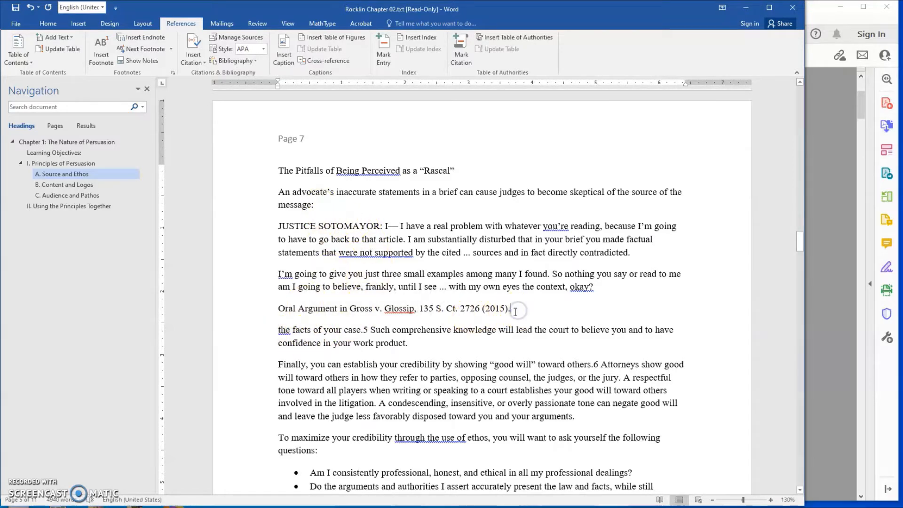
click(517, 313)
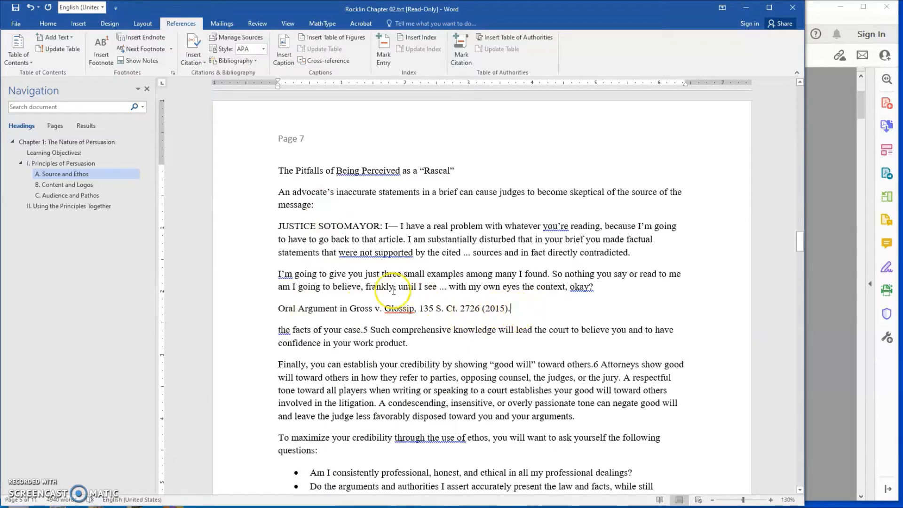
Check the sentence ending "governing law and" on page 6, and select the page 7 sidebar from its title through the Oral Argument citation
scroll(391, 299, up, 5)
scroll(391, 298, up, 1)
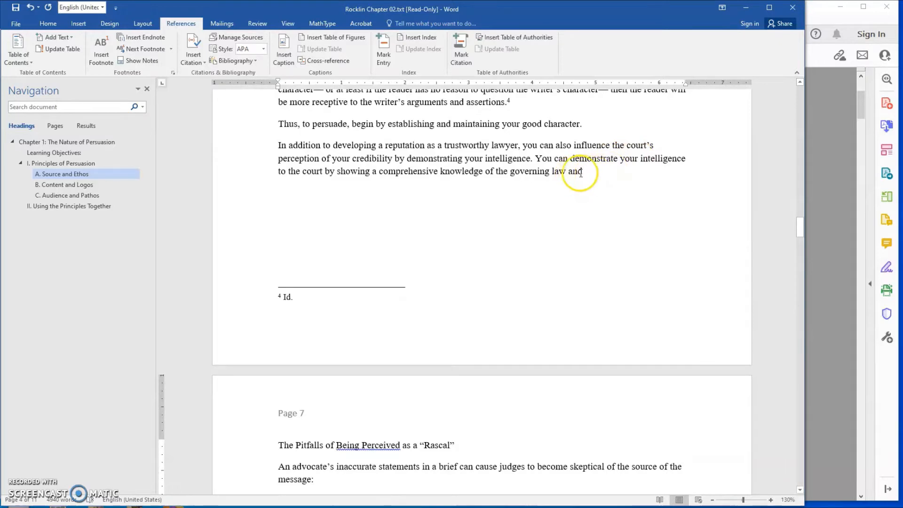
scroll(454, 226, down, 3)
scroll(351, 328, down, 2)
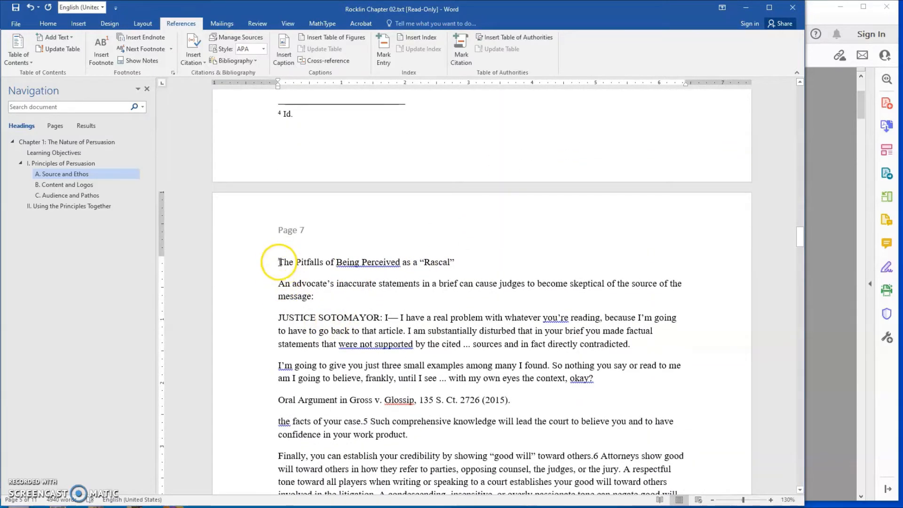
drag(277, 261, 539, 397)
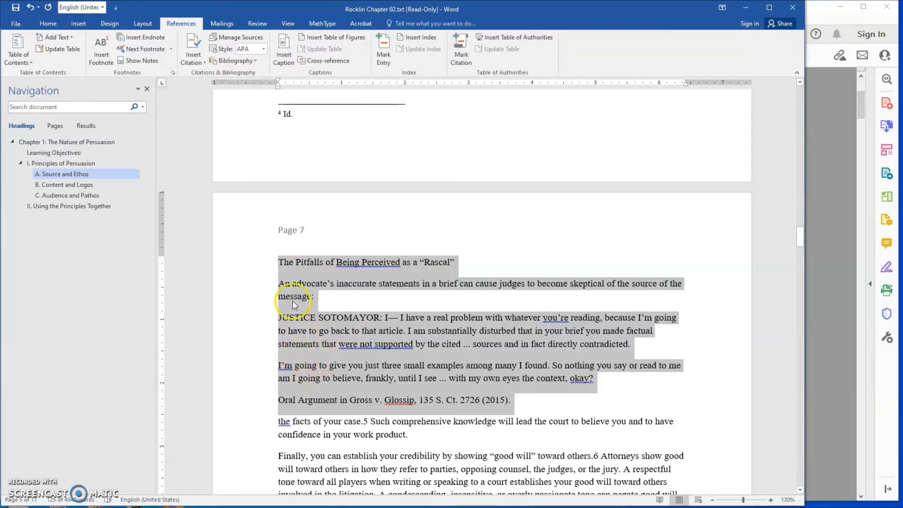
Select the spelling-flagged party name in the sidebar's Oral Argument citation on page 7
scroll(293, 299, down, 1)
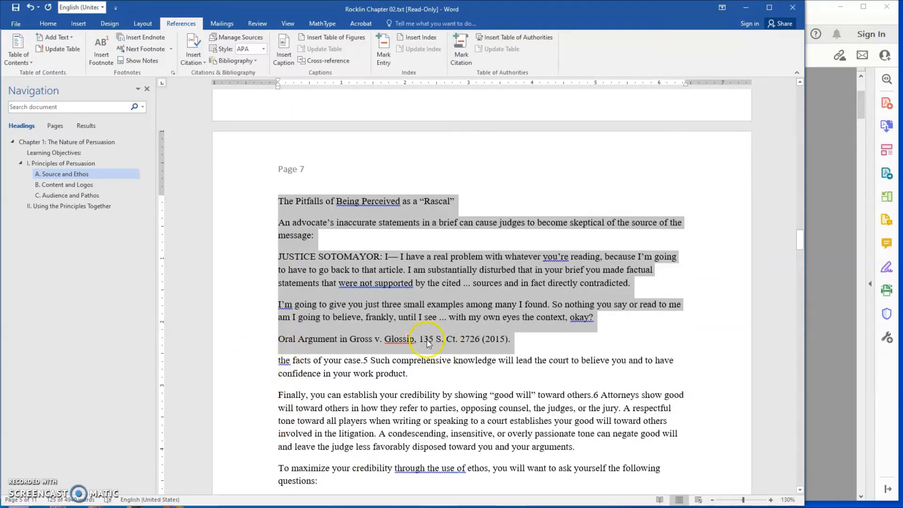
scroll(427, 343, down, 2)
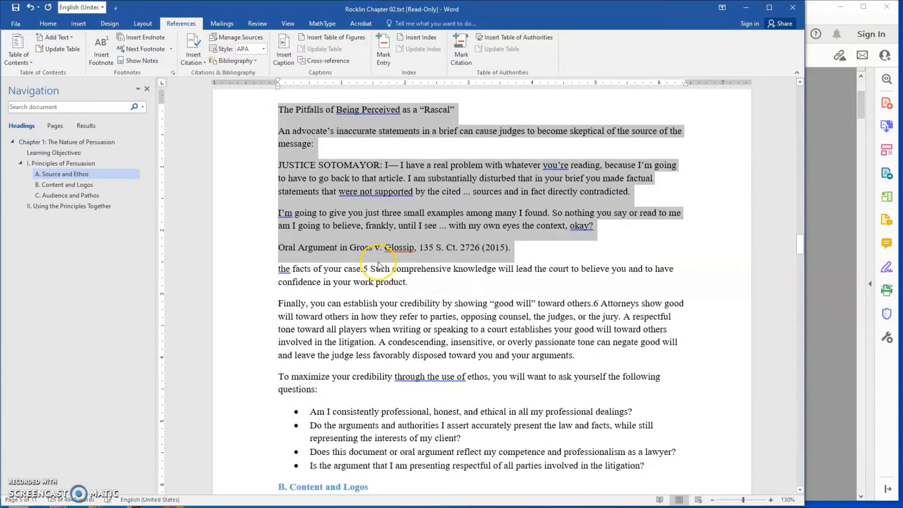
click(387, 250)
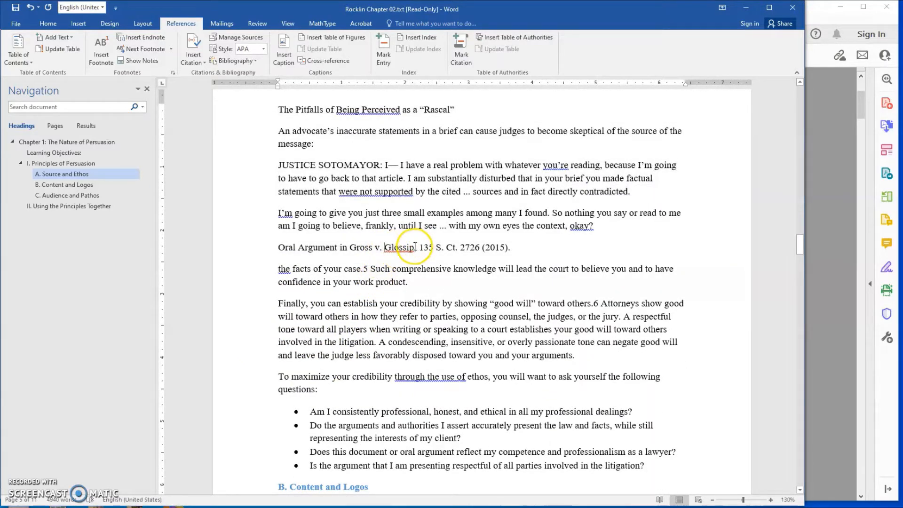
drag(414, 248, 386, 248)
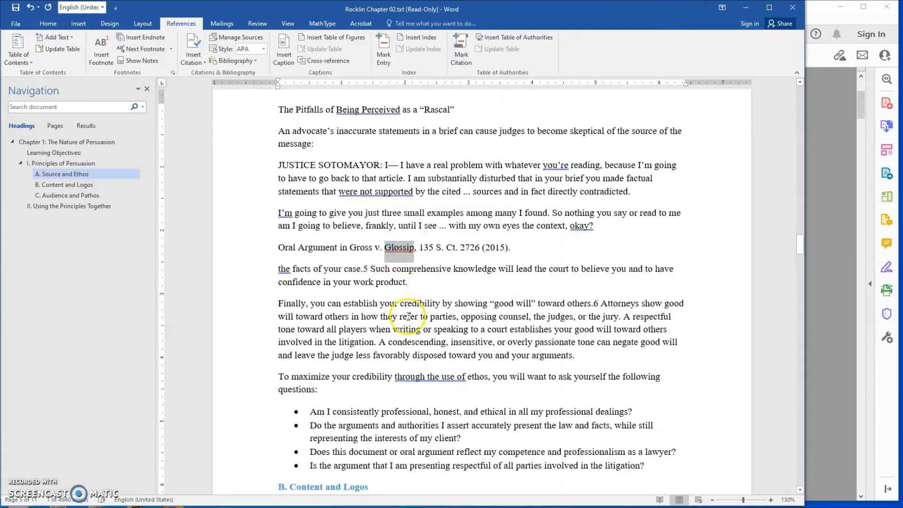
Under "B. Content and Logos", select each half of the split word in turn, "mes-" and "sage"
scroll(403, 379, down, 4)
scroll(416, 343, down, 1)
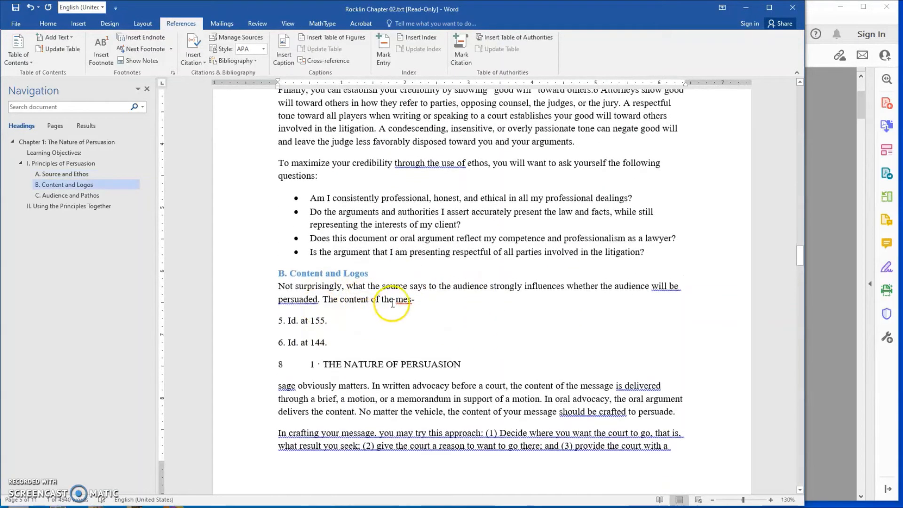
drag(397, 298, 418, 301)
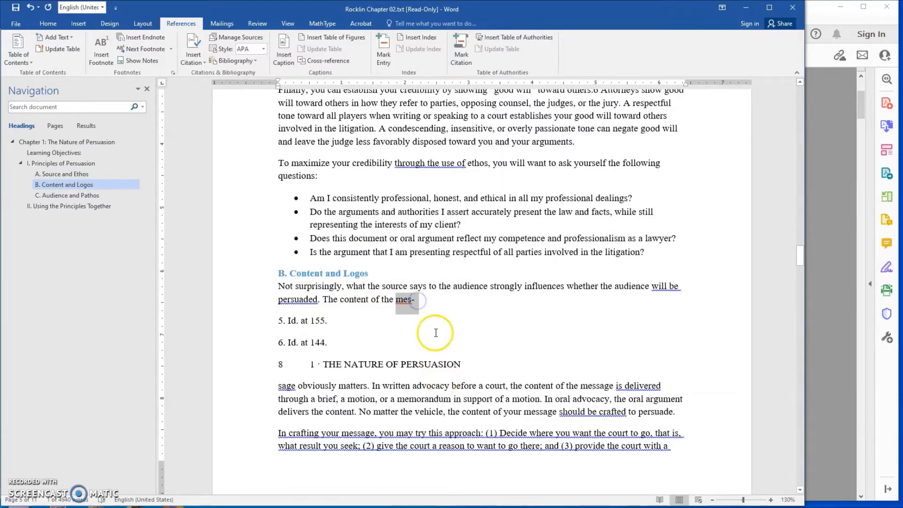
scroll(416, 320, down, 1)
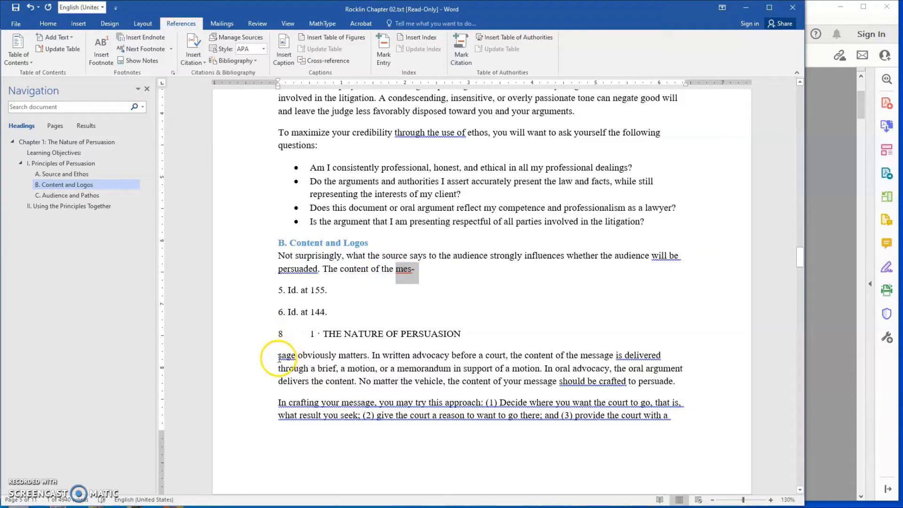
drag(279, 356, 295, 356)
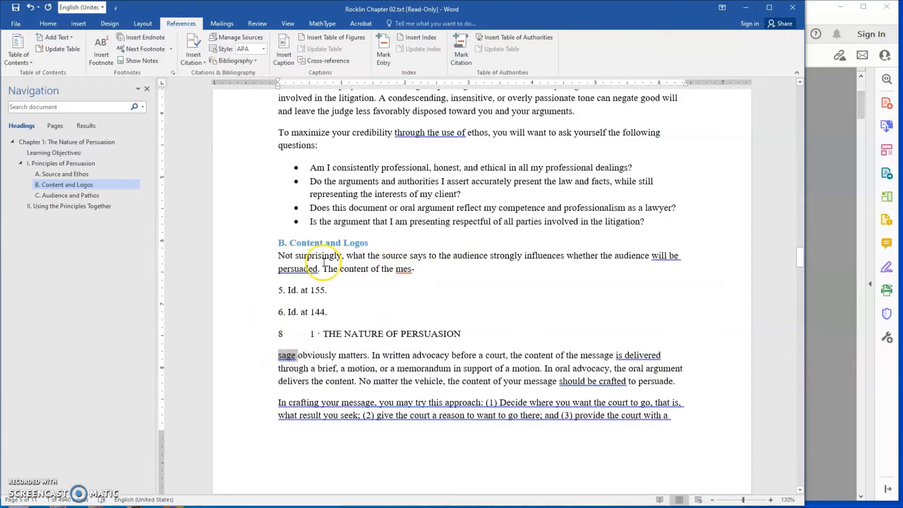
Examine the text on page 8, including footnotes 7 to 10, the page header line among the text and the transition to page 9
scroll(327, 260, up, 3)
scroll(328, 260, up, 3)
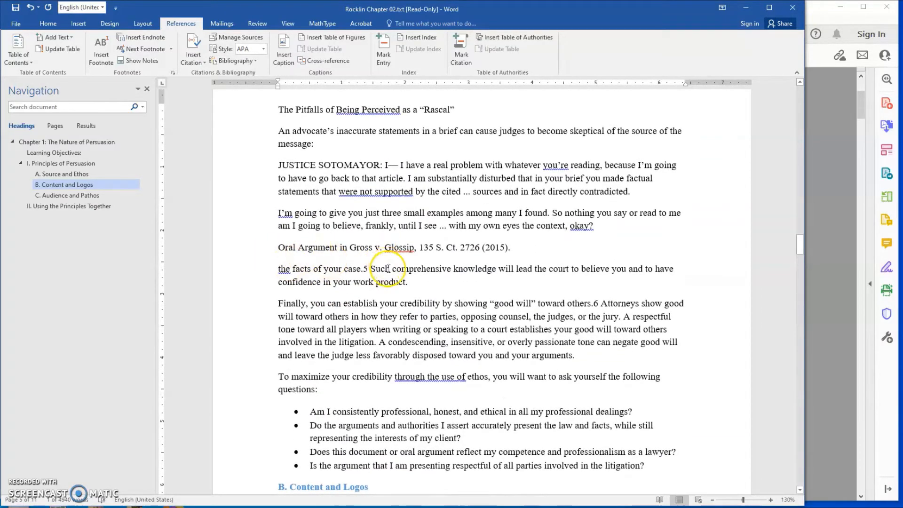
scroll(362, 266, down, 3)
scroll(388, 270, down, 12)
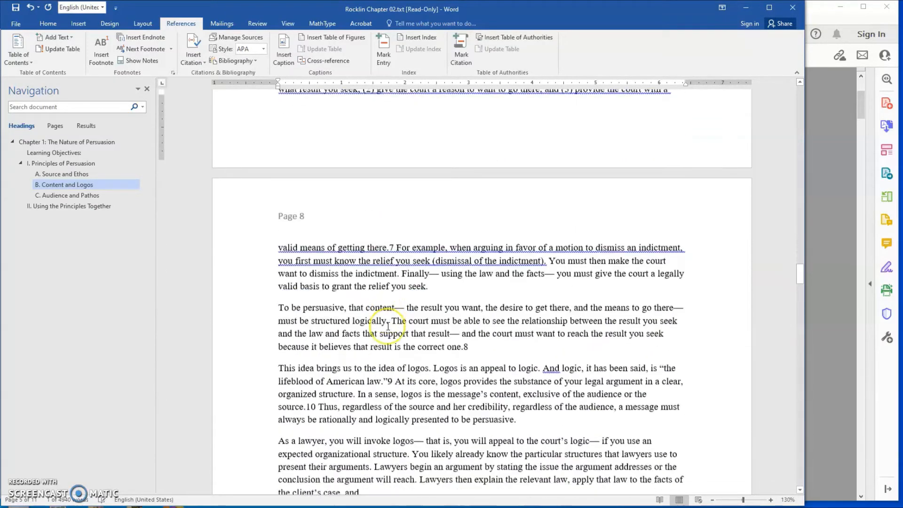
scroll(519, 345, down, 3)
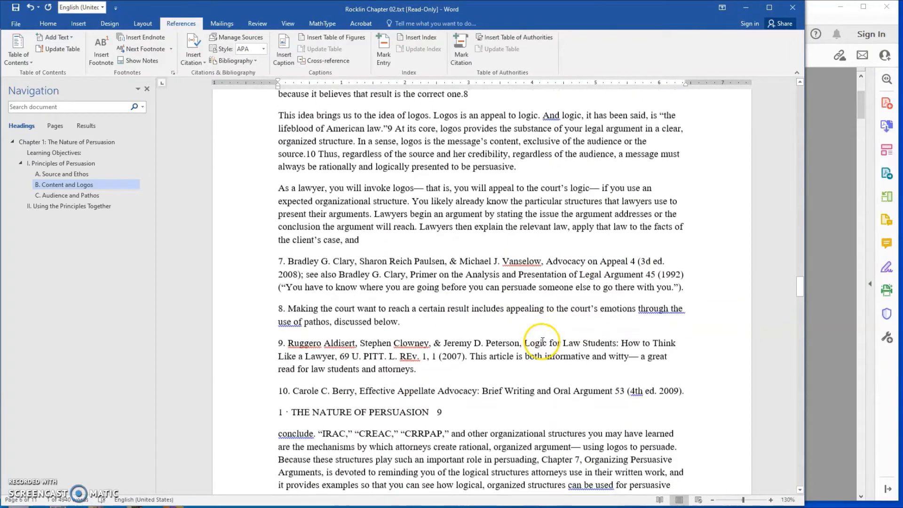
scroll(320, 302, down, 2)
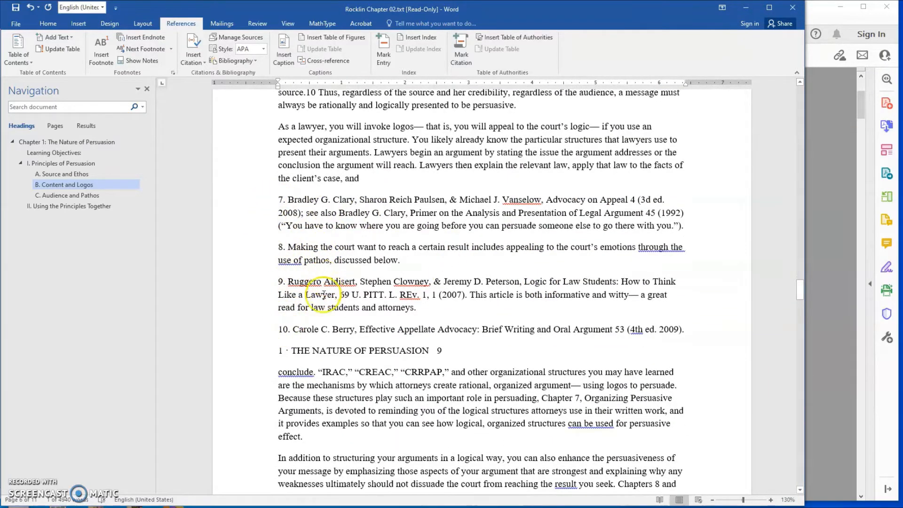
scroll(423, 311, down, 1)
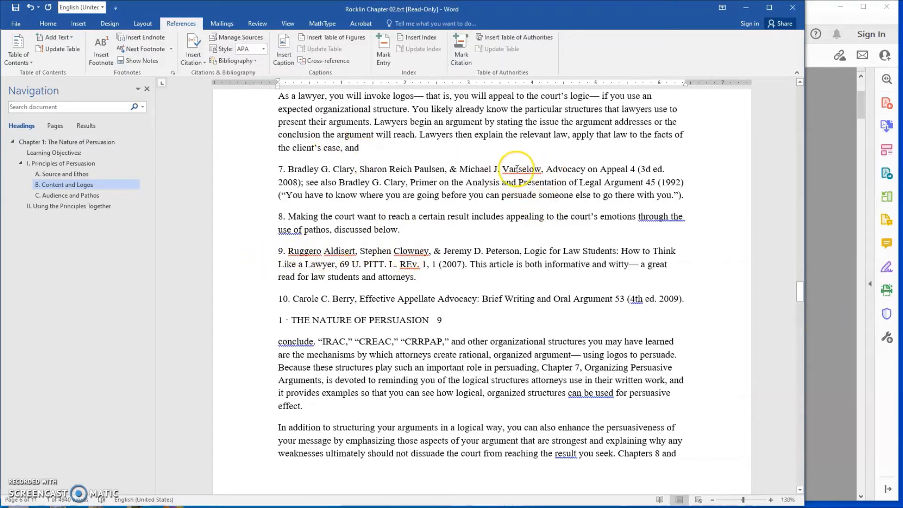
scroll(403, 264, down, 5)
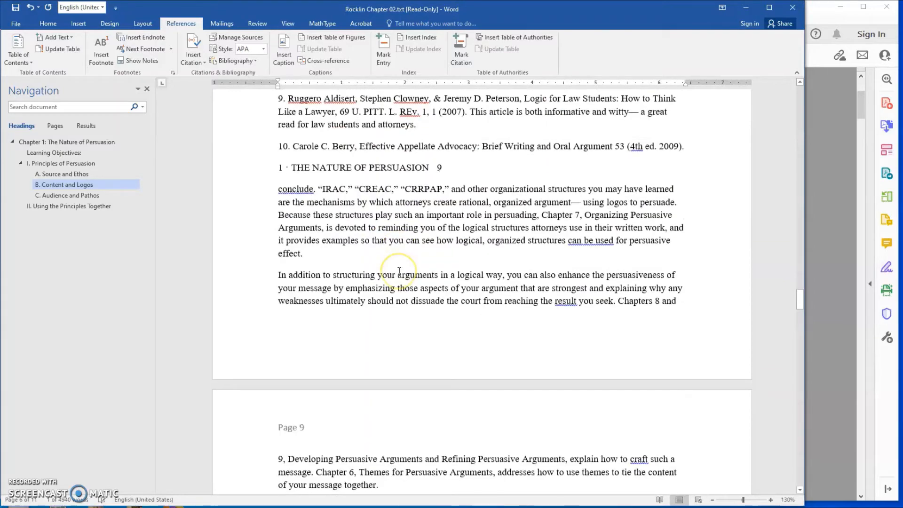
scroll(398, 272, down, 5)
scroll(392, 275, up, 12)
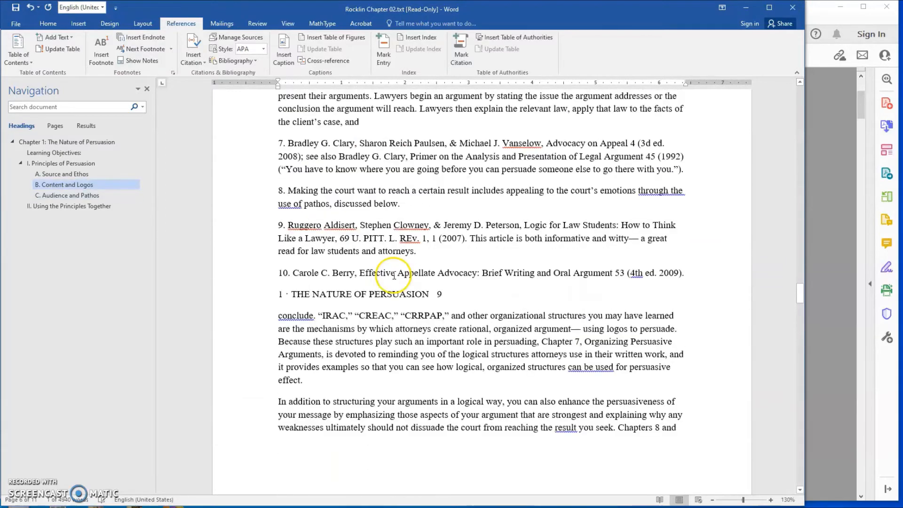
Return to the "Ethos— Establishing Credibility" sidebar on page 6 and search the document for "lawyer"
scroll(387, 275, up, 8)
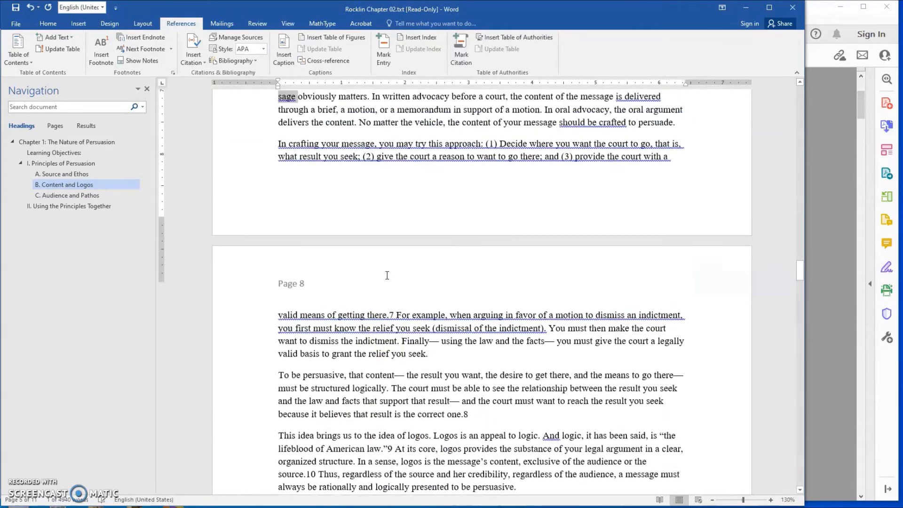
scroll(387, 275, up, 5)
click(354, 173)
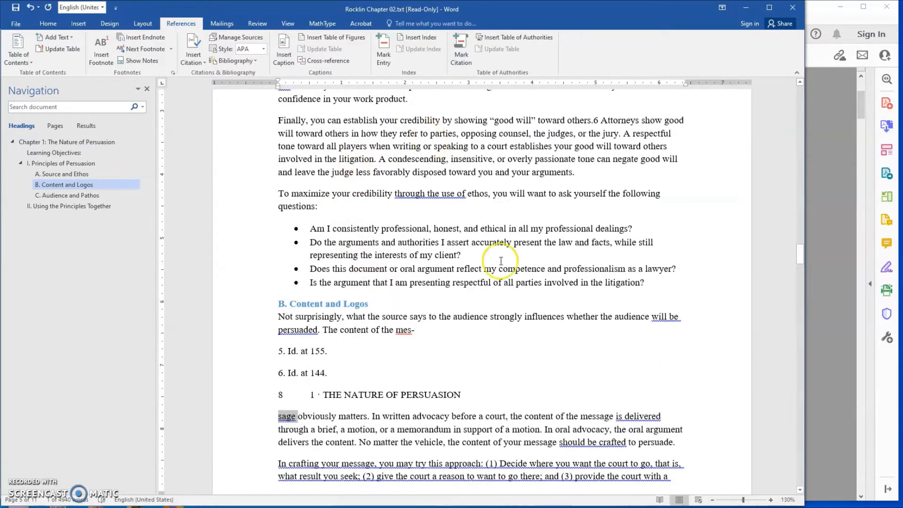
scroll(347, 202, up, 4)
scroll(348, 206, up, 10)
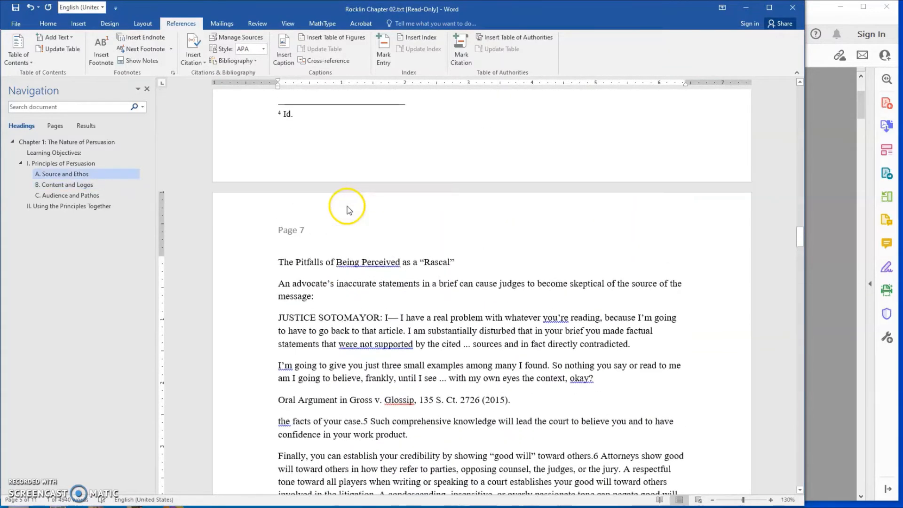
scroll(348, 206, up, 5)
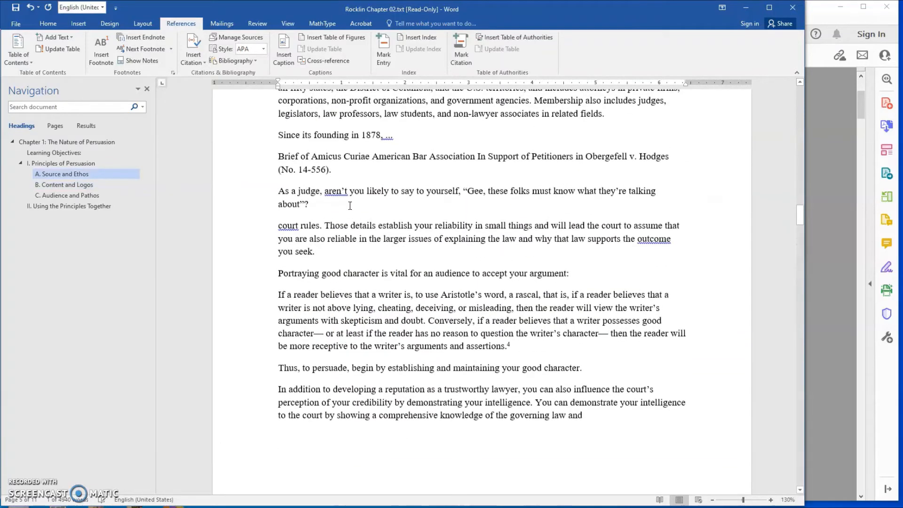
scroll(374, 174, up, 3)
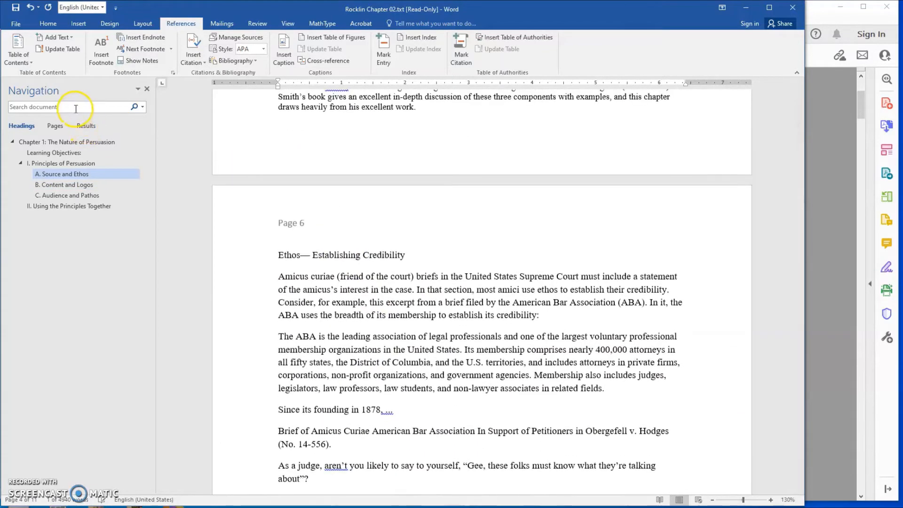
click(65, 107)
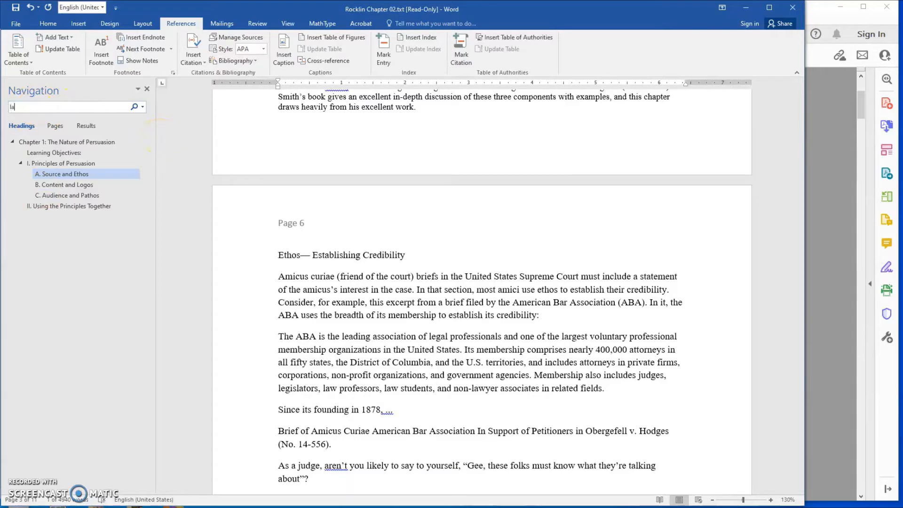
text(lawyer)
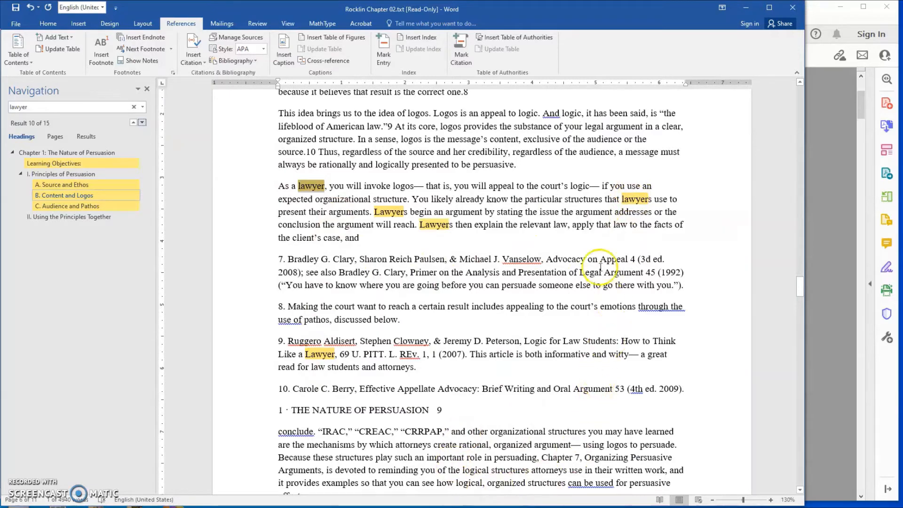
Examine the highlighted "lawyer" matches in the body text and footnotes on page 8
click(395, 152)
scroll(395, 150, up, 3)
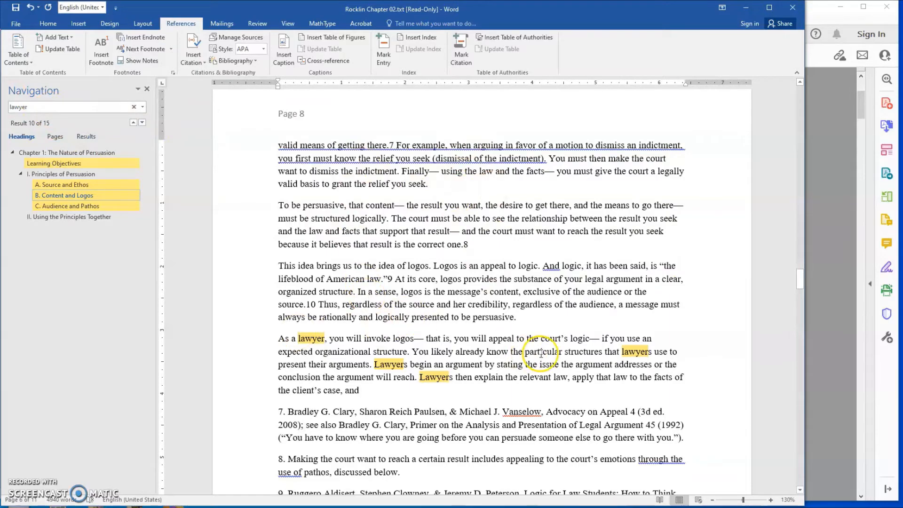
scroll(541, 353, down, 3)
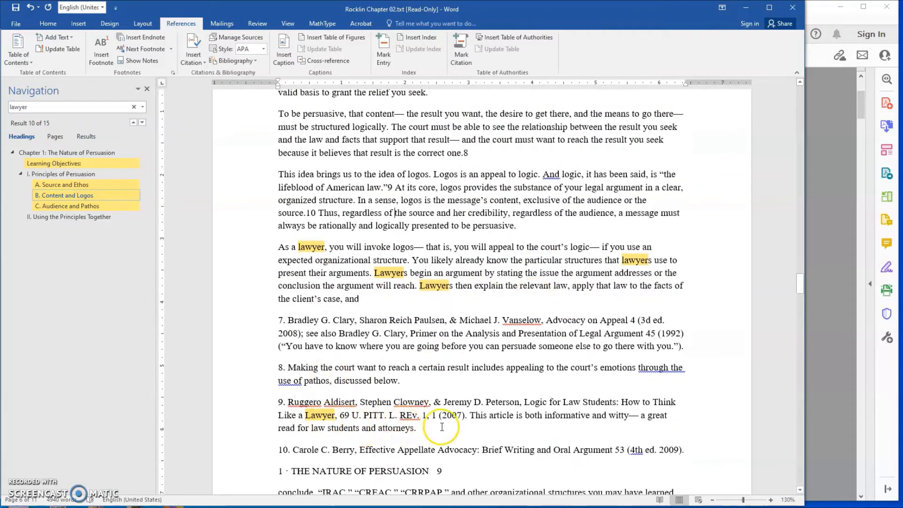
scroll(442, 427, down, 8)
scroll(433, 412, up, 10)
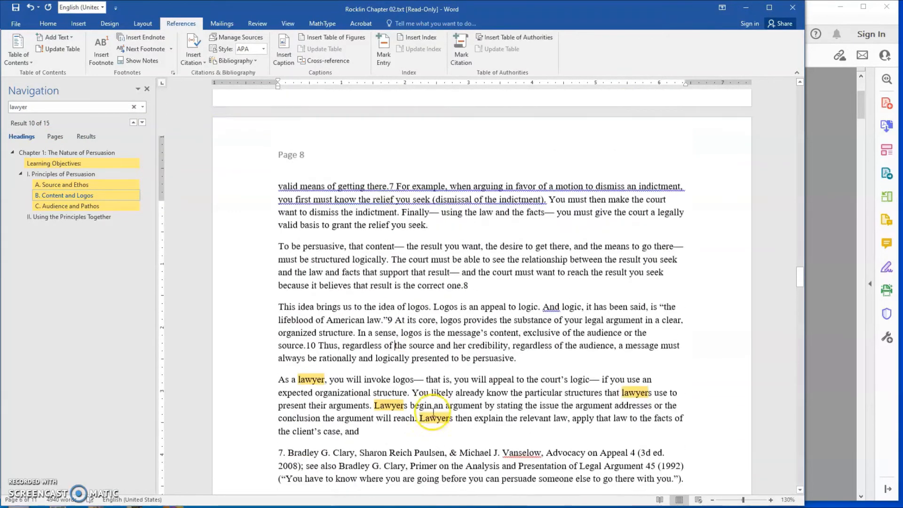
Open Find and Replace for "lawyer", move the dialog clear of the page 8 text, and close it without replacing anything
click(16, 24)
click(14, 23)
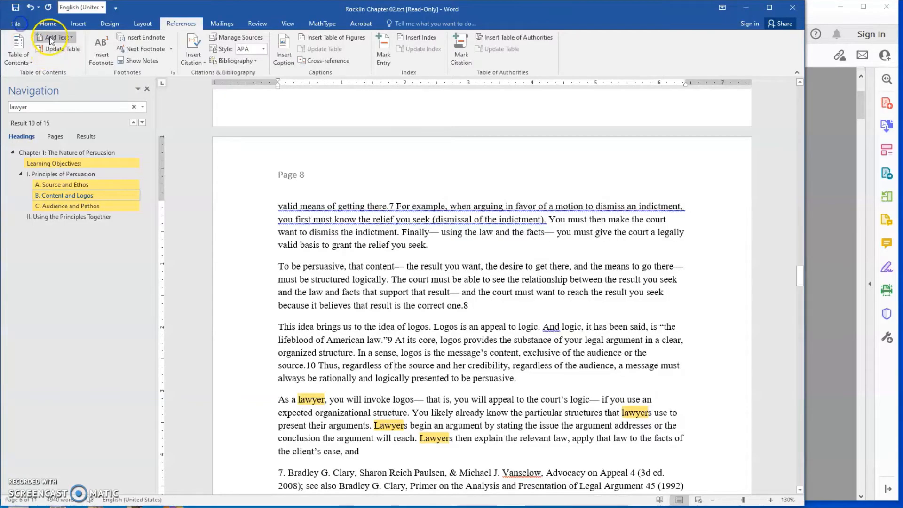
click(48, 23)
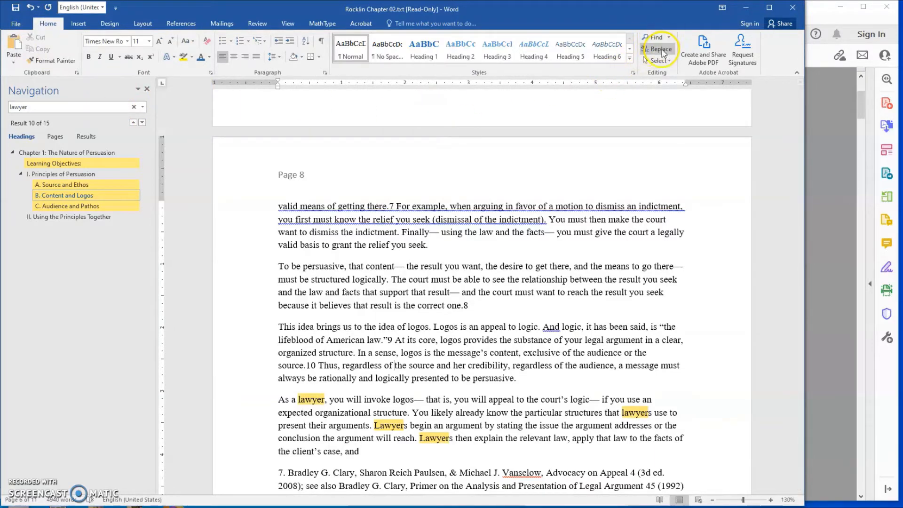
click(661, 49)
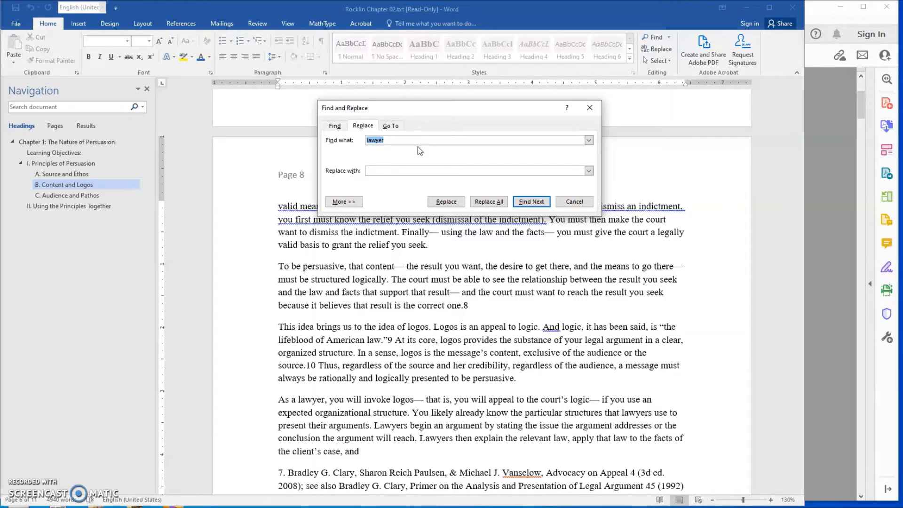
click(399, 138)
click(382, 169)
drag(492, 114, 789, 16)
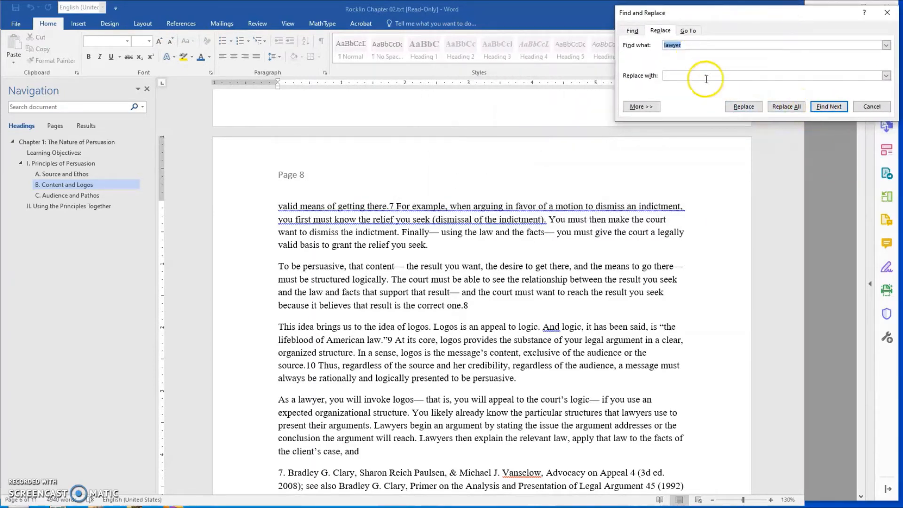
click(735, 152)
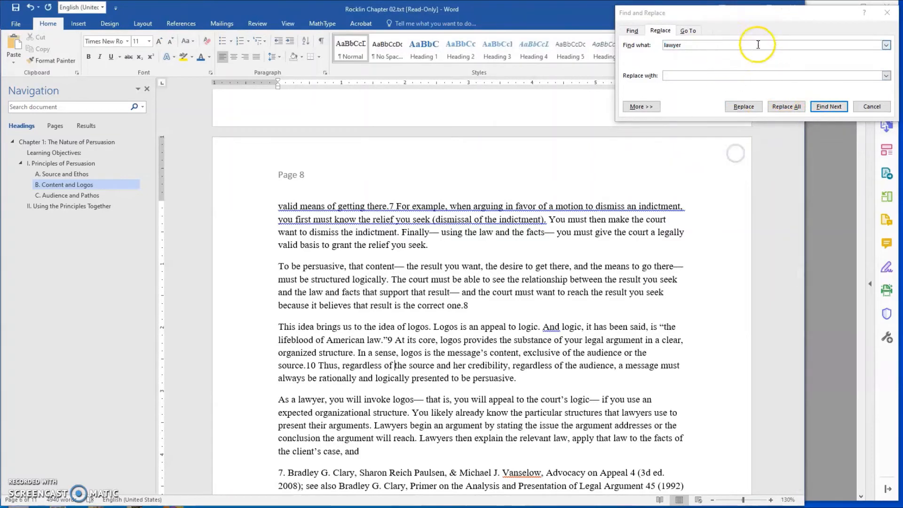
drag(732, 14, 730, 10)
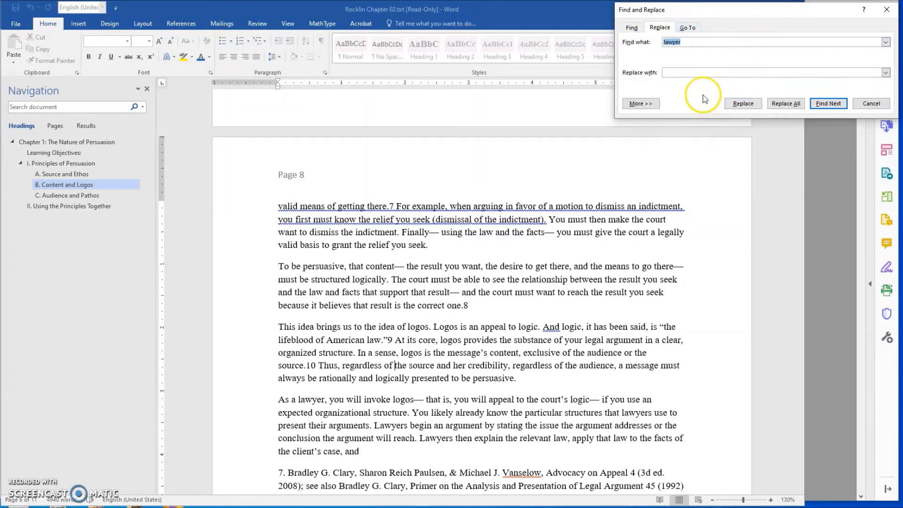
click(886, 9)
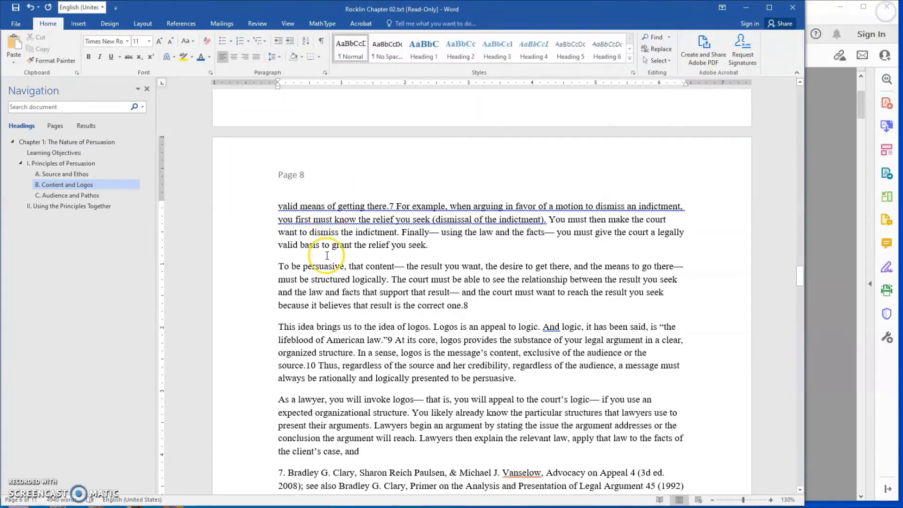
Below "B. Content and Logos", select footnotes 5 and 6 and the header line "8 1 · THE NATURE OF PERSUASION" in turn
click(340, 308)
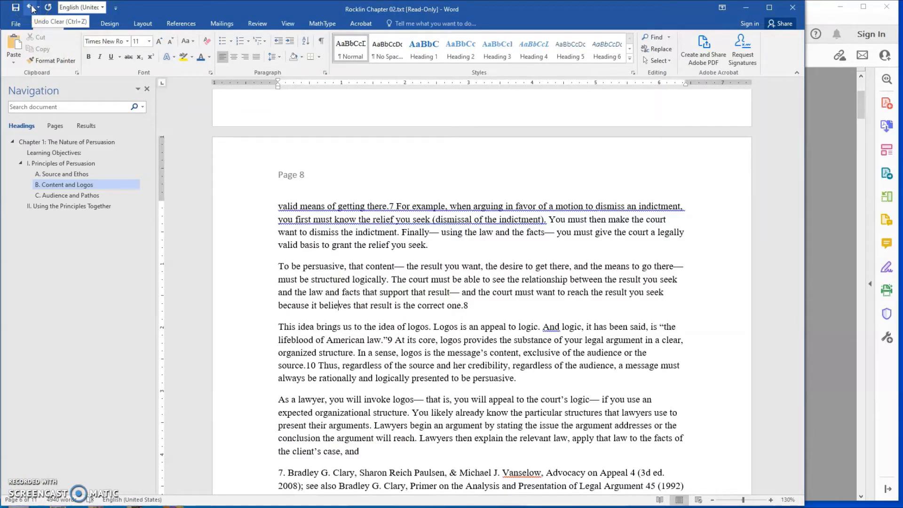
click(397, 326)
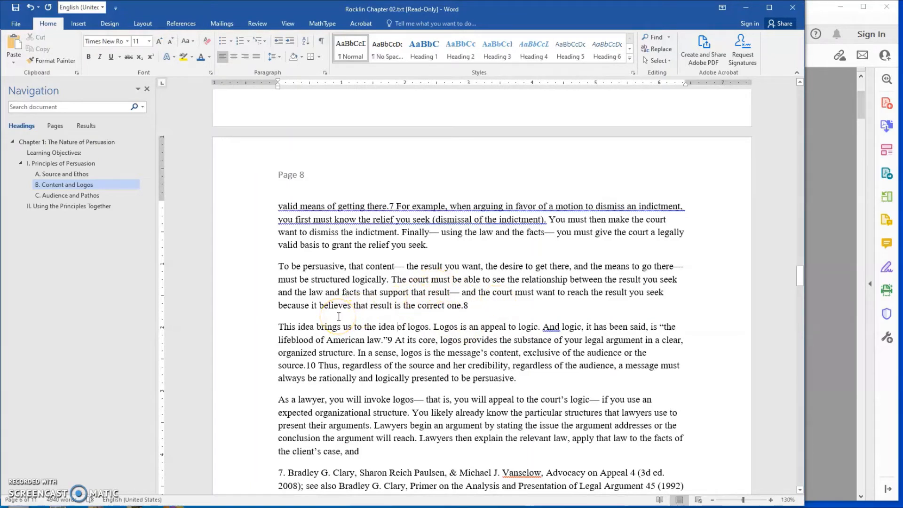
scroll(475, 319, up, 3)
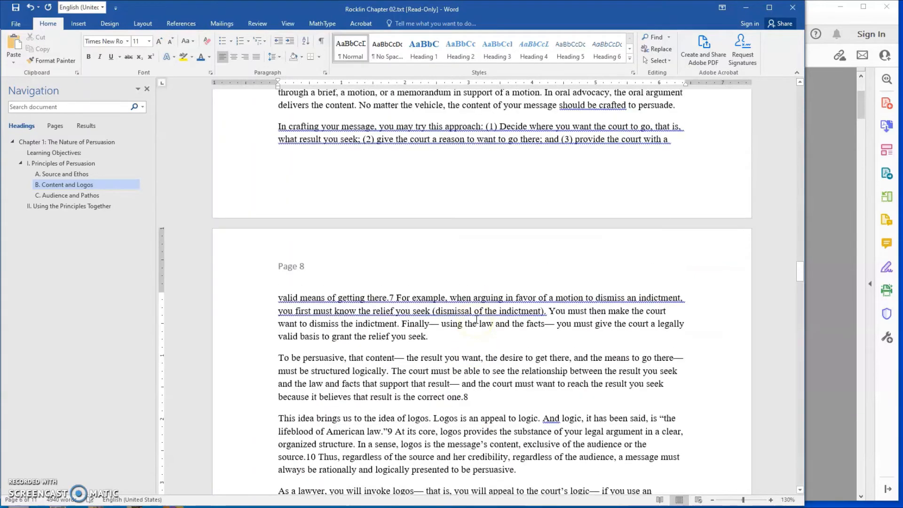
scroll(475, 319, up, 3)
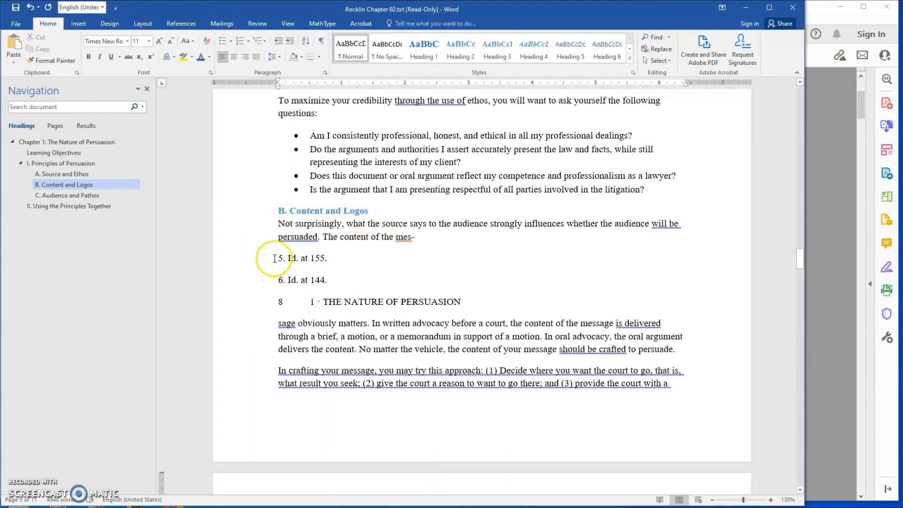
drag(261, 257, 265, 279)
click(261, 302)
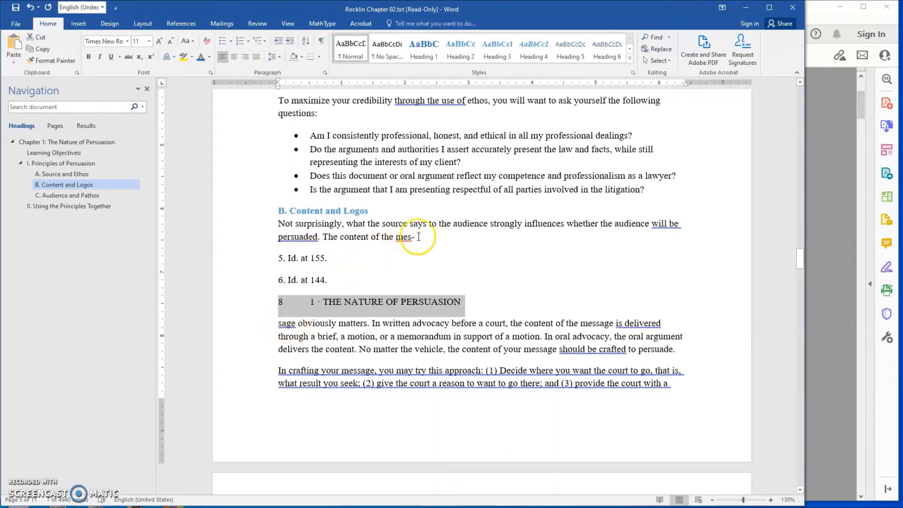
Move "sage" up beside "mes-" above footnote 5 and remove the hyphen and space to form "message"
drag(277, 324, 416, 238)
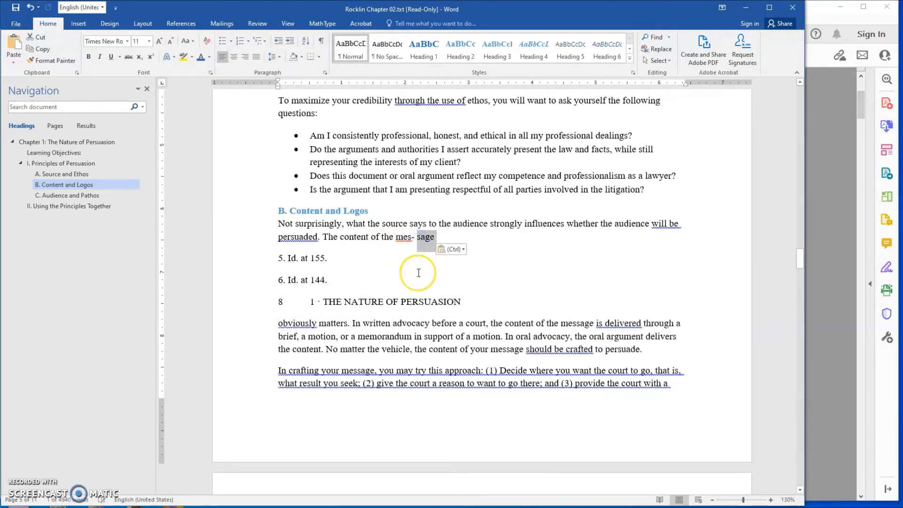
click(417, 237)
key(BackSpace)
key(BackSpace)
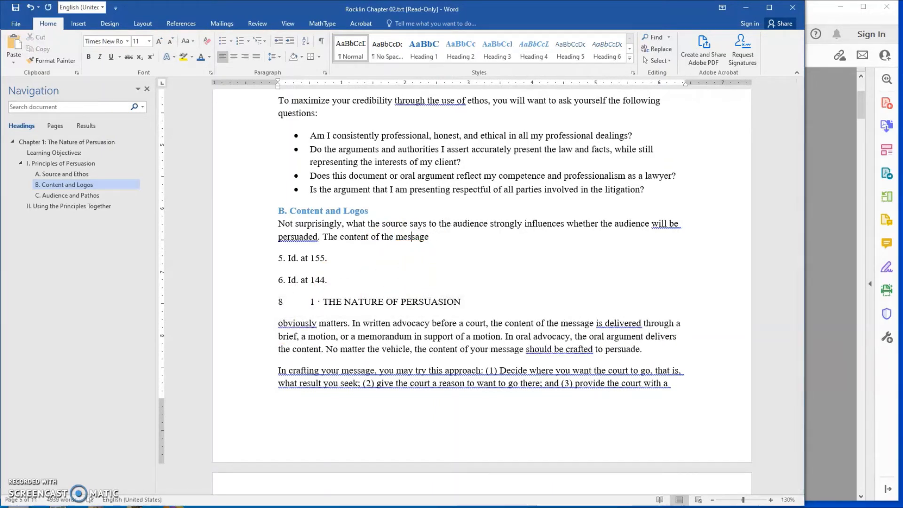
click(420, 242)
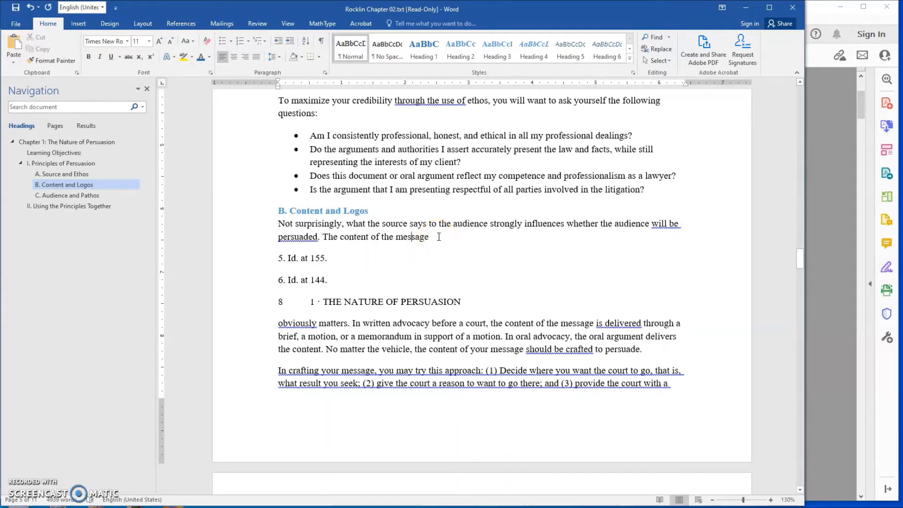
click(436, 241)
click(436, 239)
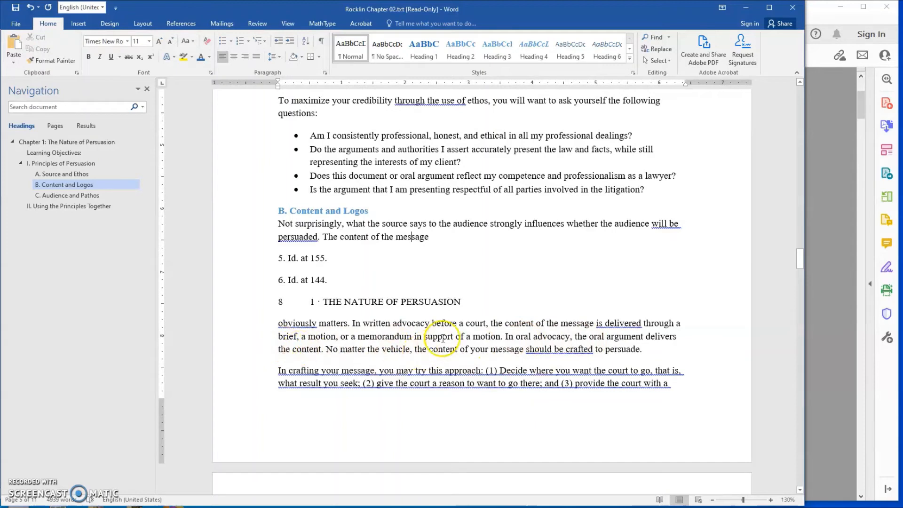
click(412, 236)
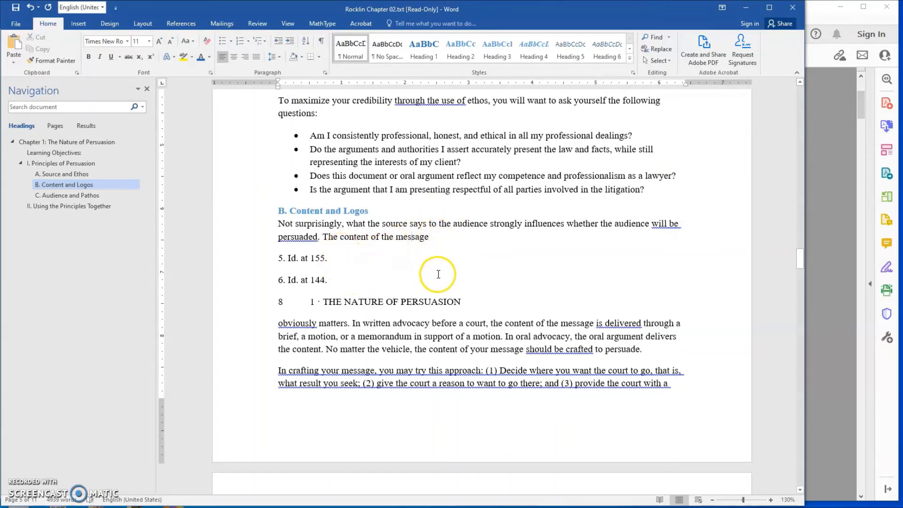
Select the header line "1 · THE NATURE OF PERSUASION 9" below footnote 10 on page 8
scroll(437, 272, down, 2)
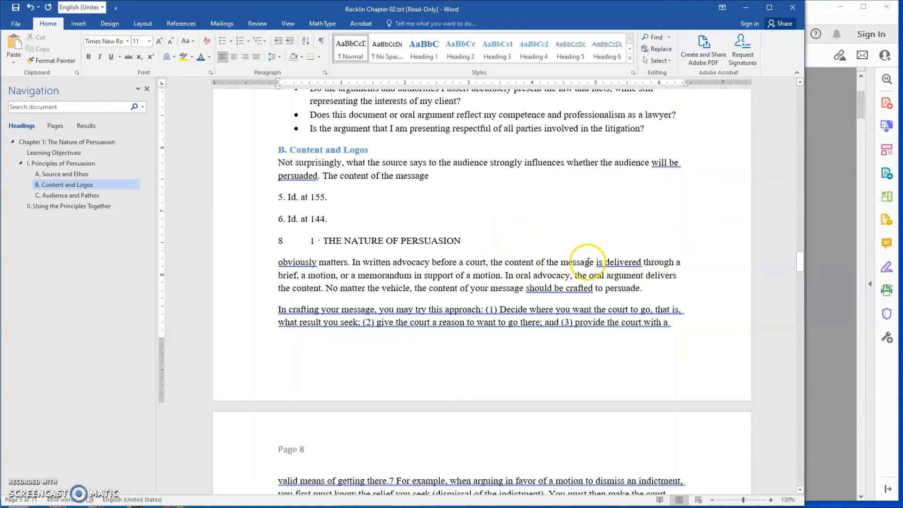
scroll(492, 287, down, 10)
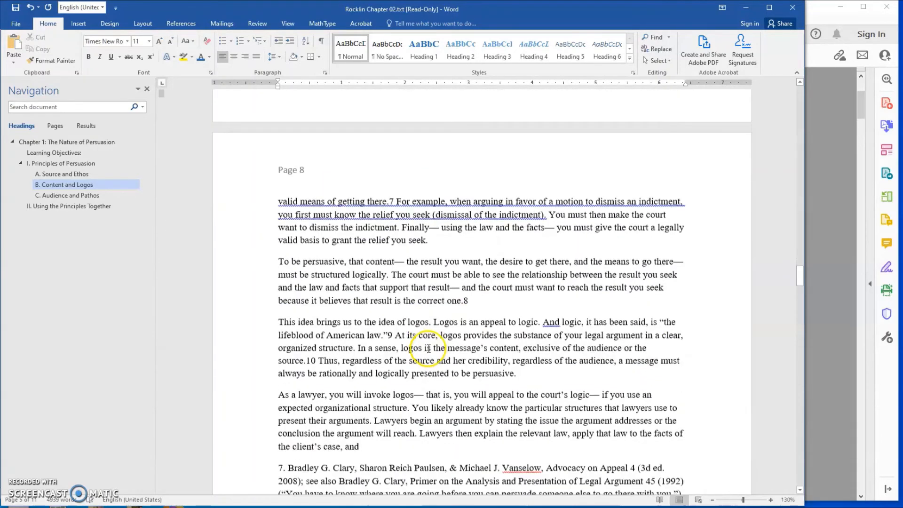
scroll(275, 411, down, 3)
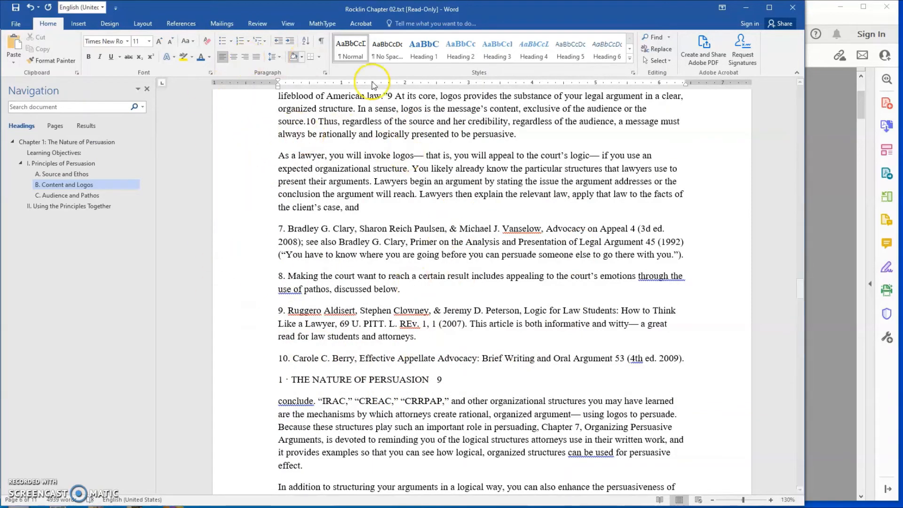
click(259, 379)
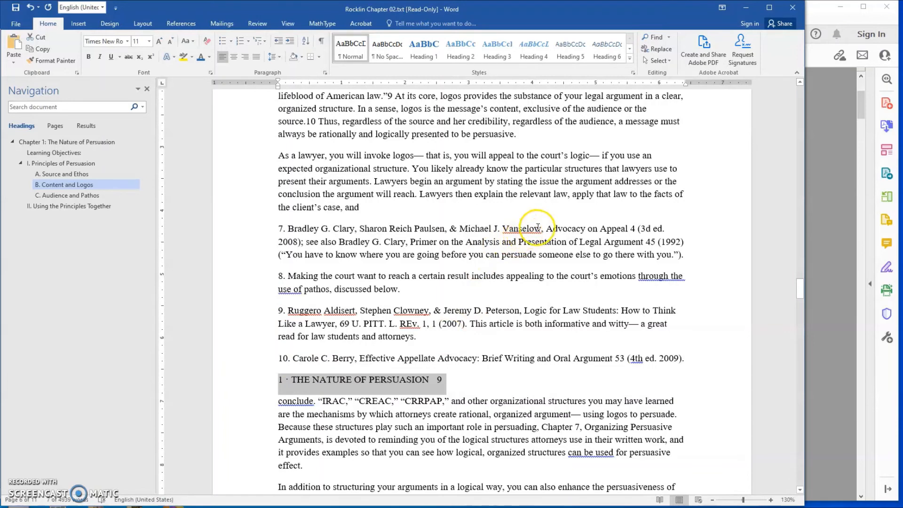
Select the spelling-flagged author surname in footnote 7 and the flagged second author's surname in footnote 9, then clear the selection
drag(541, 230, 503, 224)
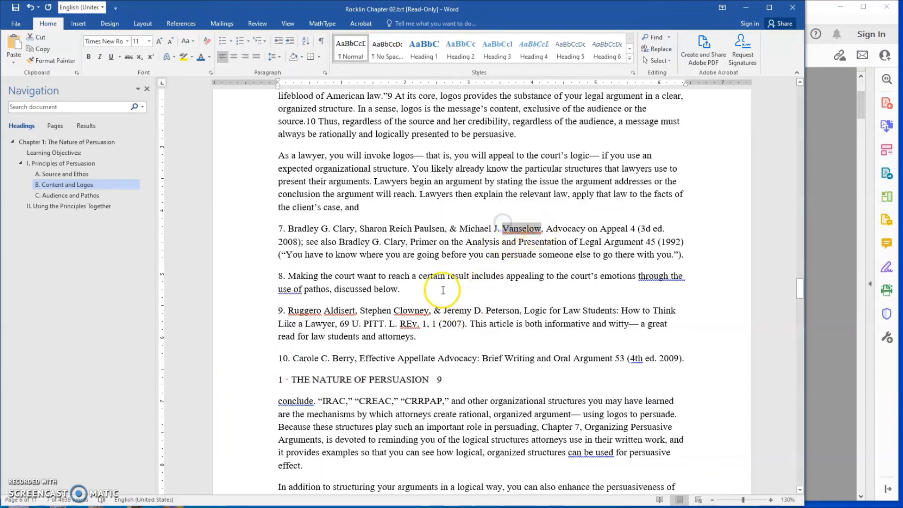
drag(429, 311, 397, 311)
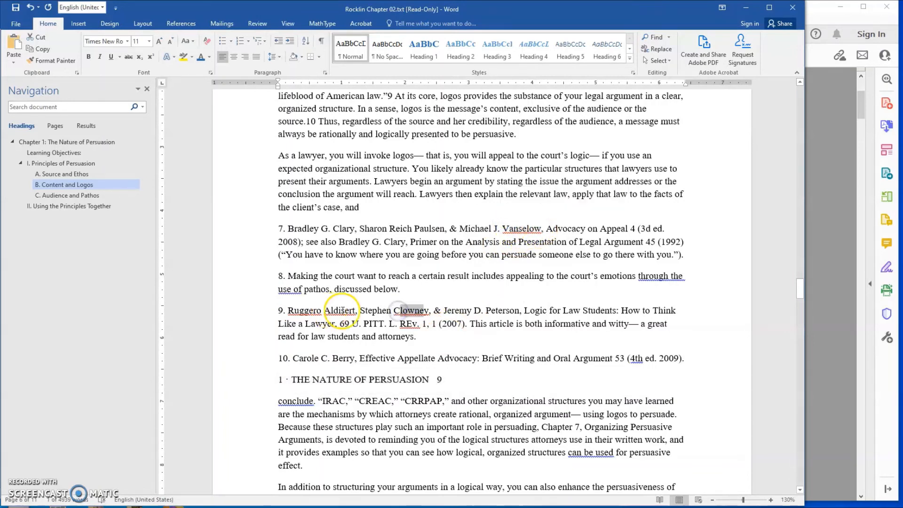
click(413, 334)
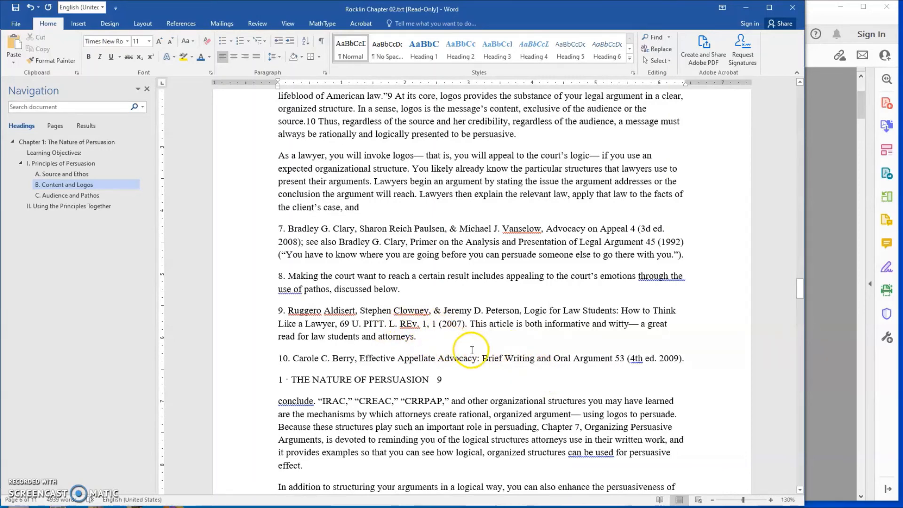
Examine pages 9 to 11 for bullets, footnotes and page header lines breaking up the text, and return to page 8's footnotes
scroll(472, 350, down, 20)
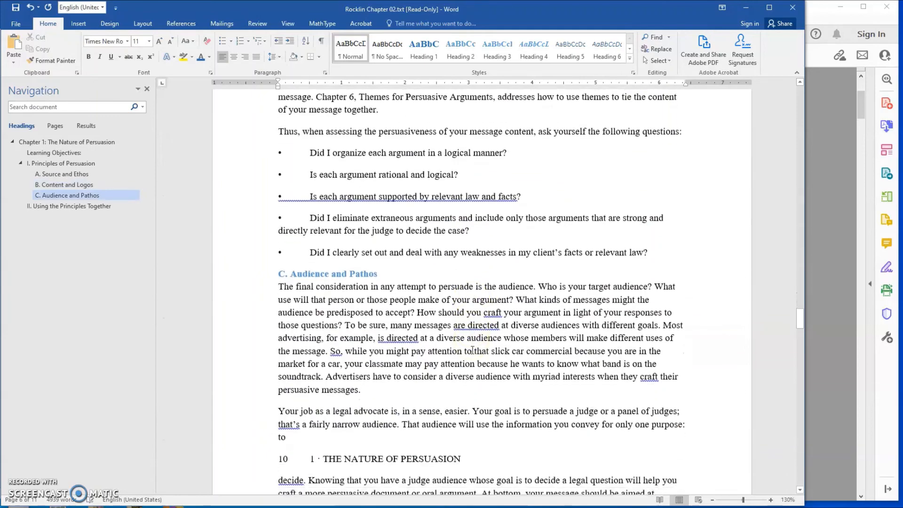
scroll(473, 350, down, 12)
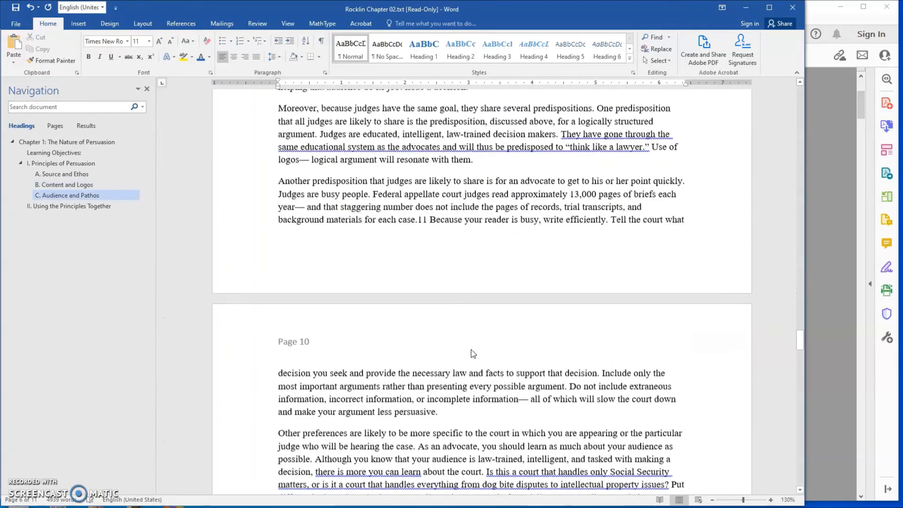
scroll(473, 353, down, 12)
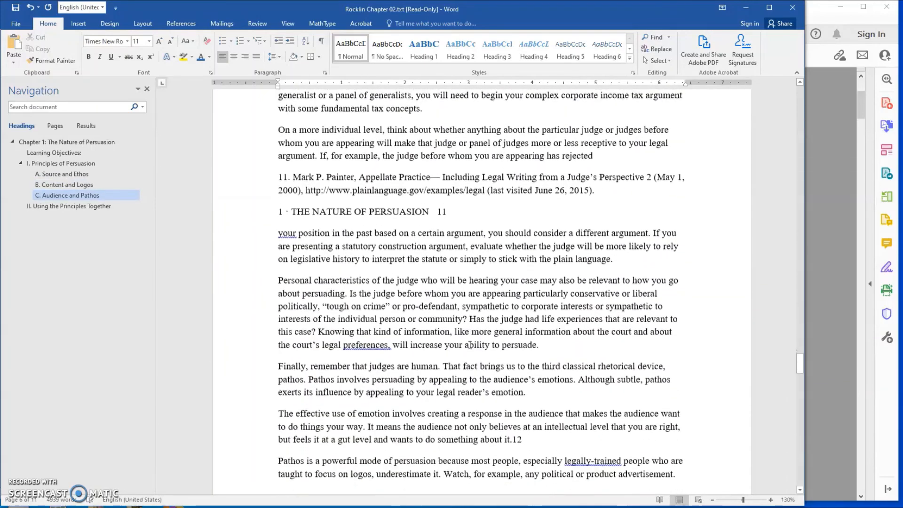
scroll(470, 346, down, 12)
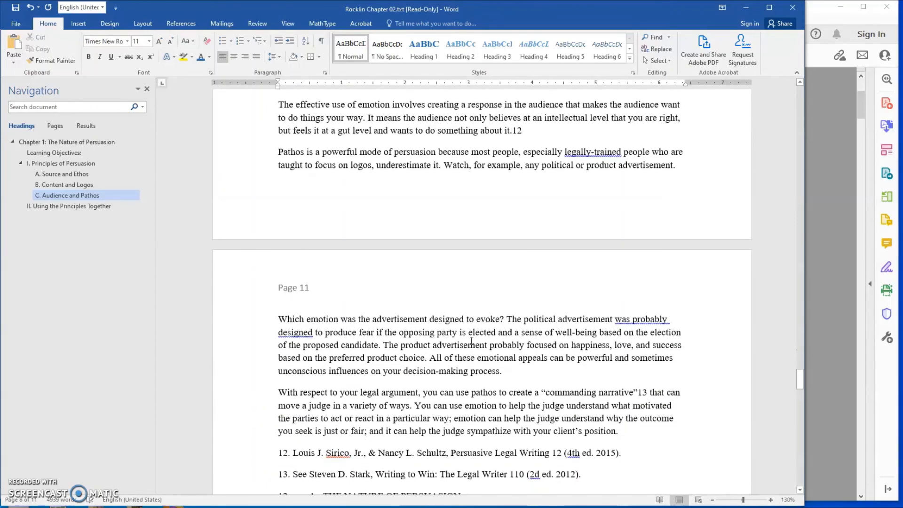
scroll(471, 340, up, 12)
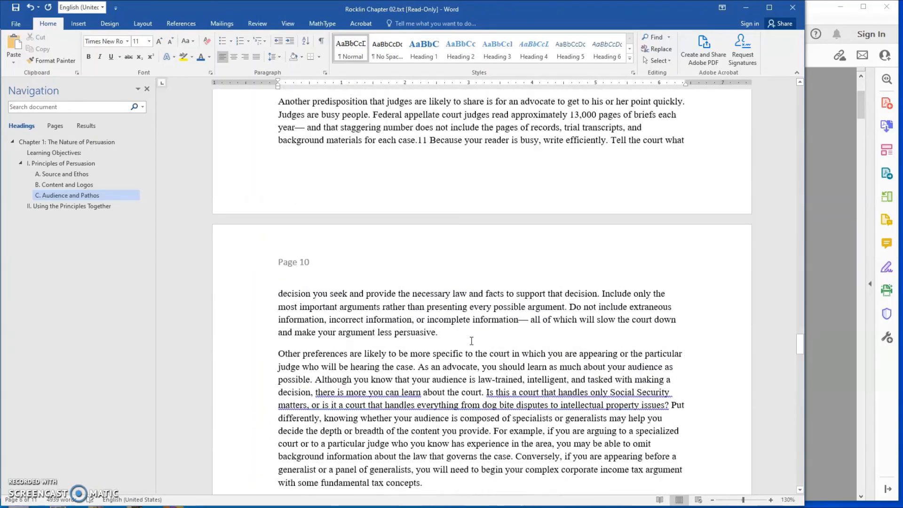
scroll(471, 340, up, 12)
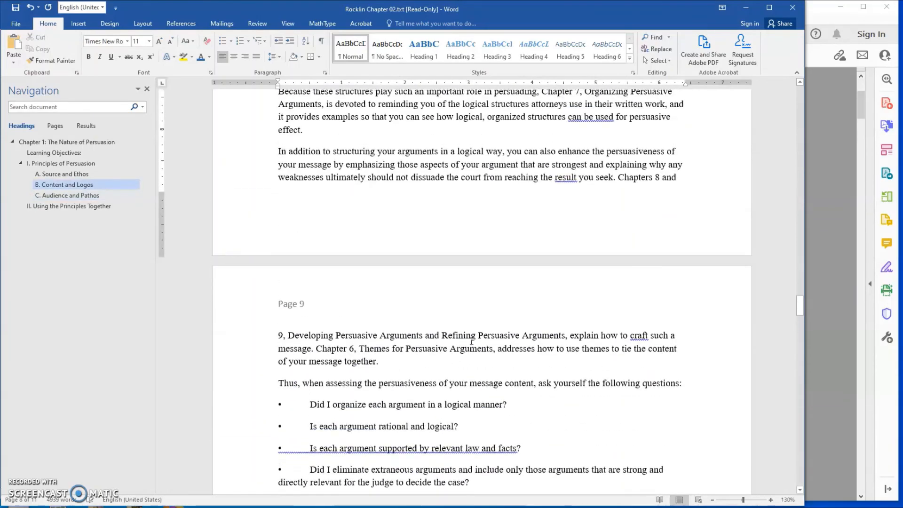
scroll(471, 340, up, 5)
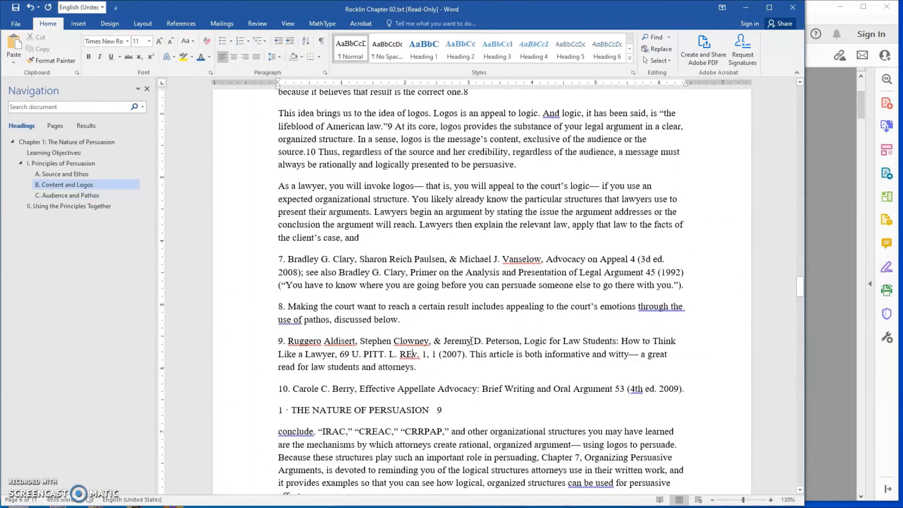
scroll(471, 341, up, 1)
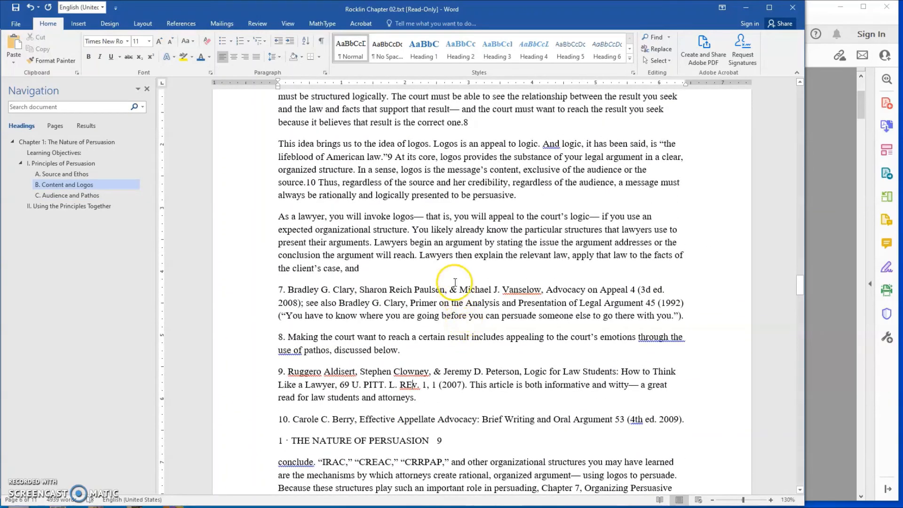
Show the formatting marks and insert a tab before "THE NATURE OF PERSUASION" in the header line below footnote 10
scroll(454, 279, up, 1)
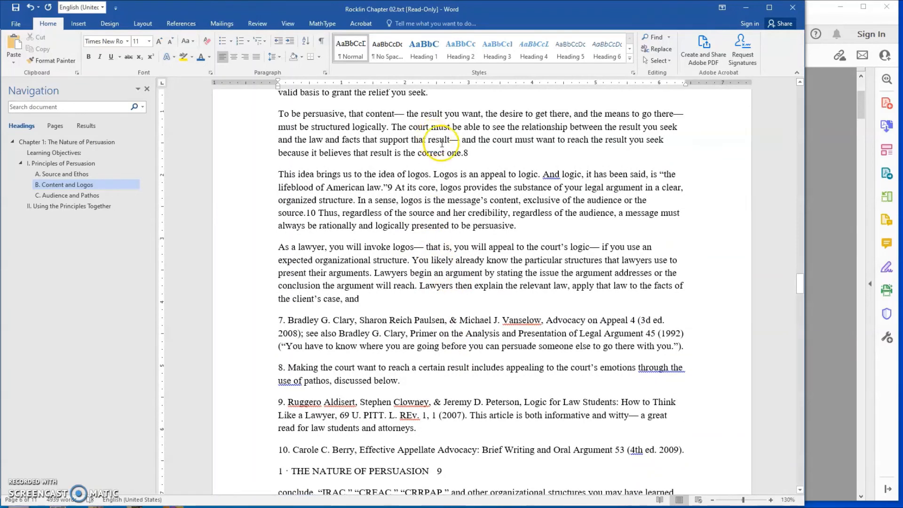
click(322, 43)
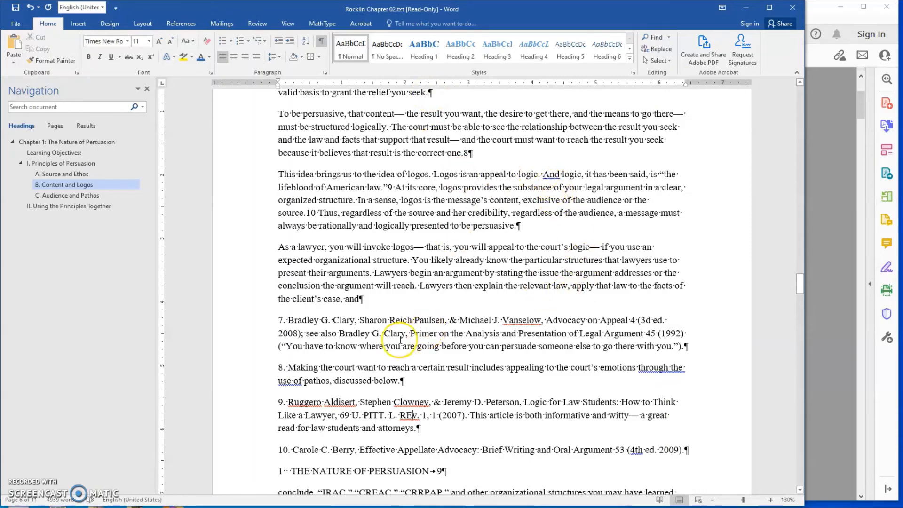
scroll(385, 342, down, 2)
scroll(386, 343, down, 3)
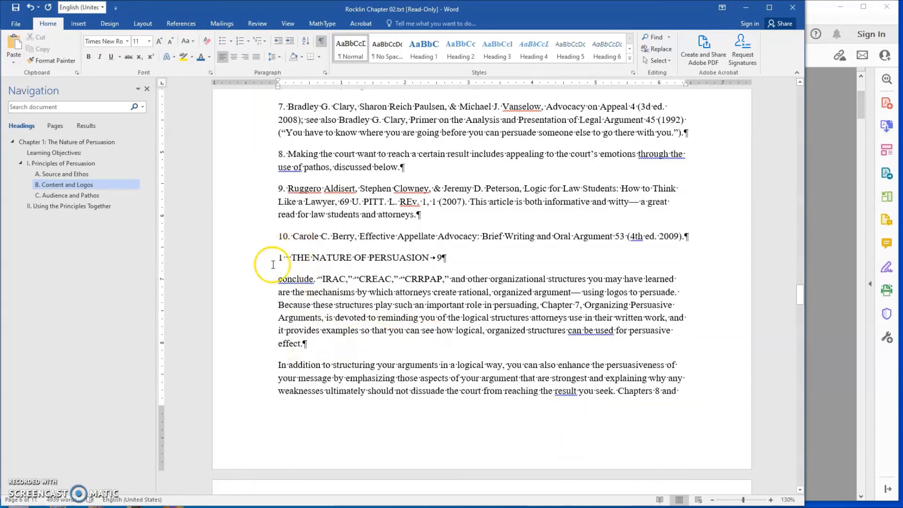
click(293, 256)
key(Tab)
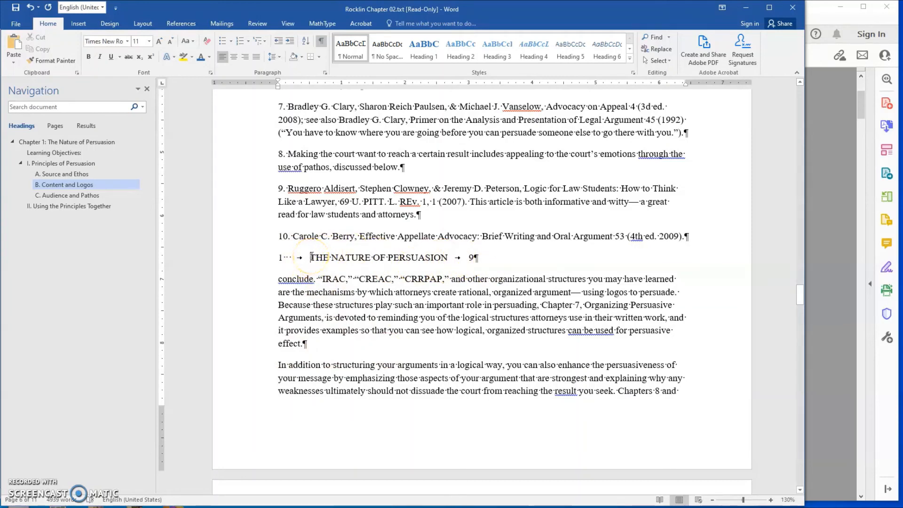
Hide the formatting marks and remove the added tab before "THE NATURE OF PERSUASION" in the header line below footnote 10
click(321, 44)
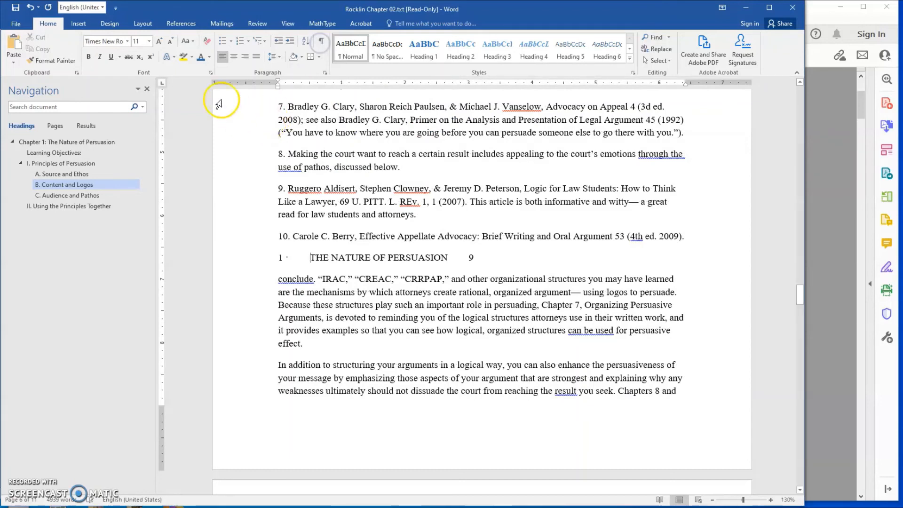
click(313, 260)
key(BackSpace)
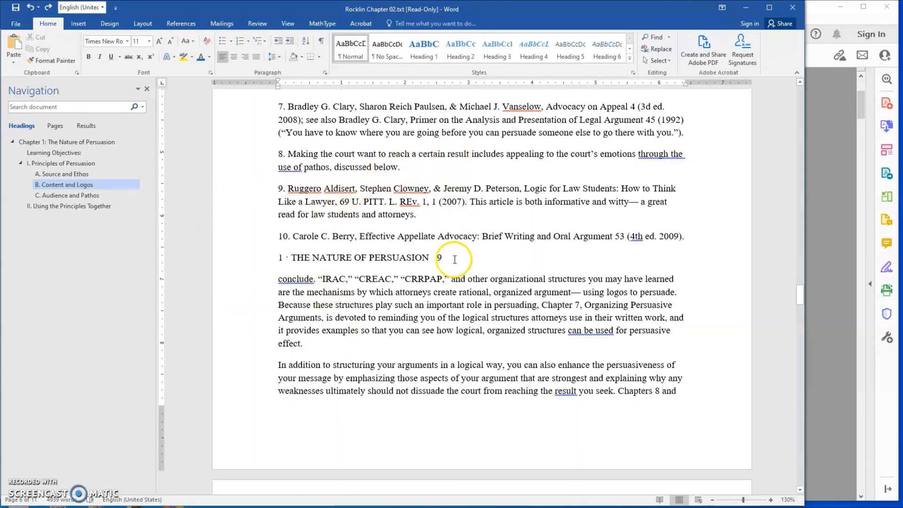
scroll(419, 313, down, 7)
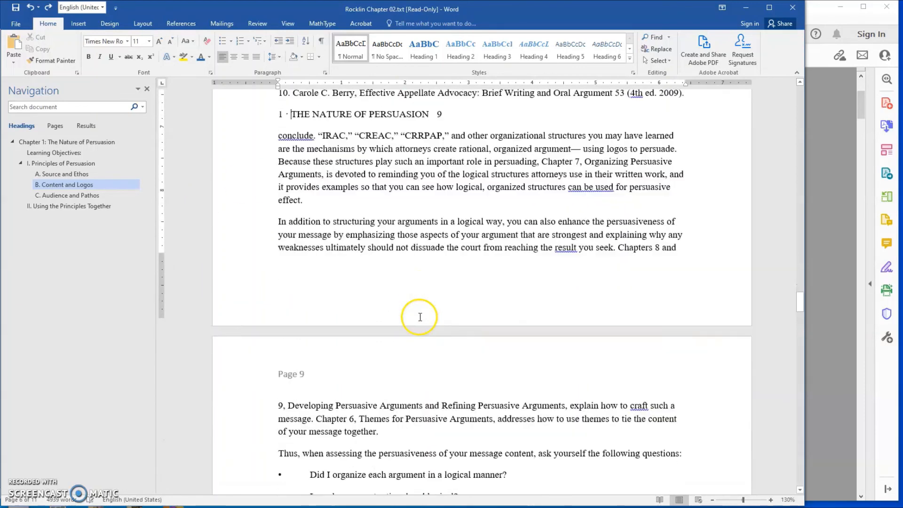
scroll(420, 317, down, 6)
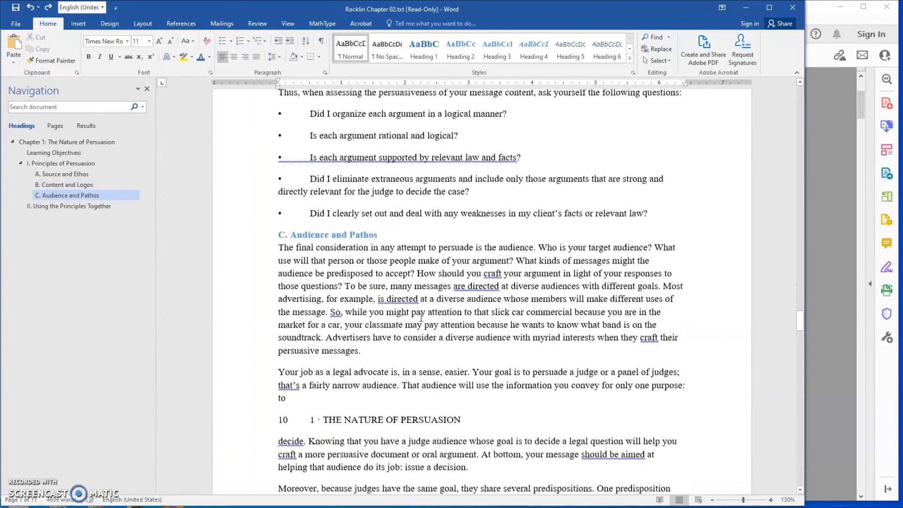